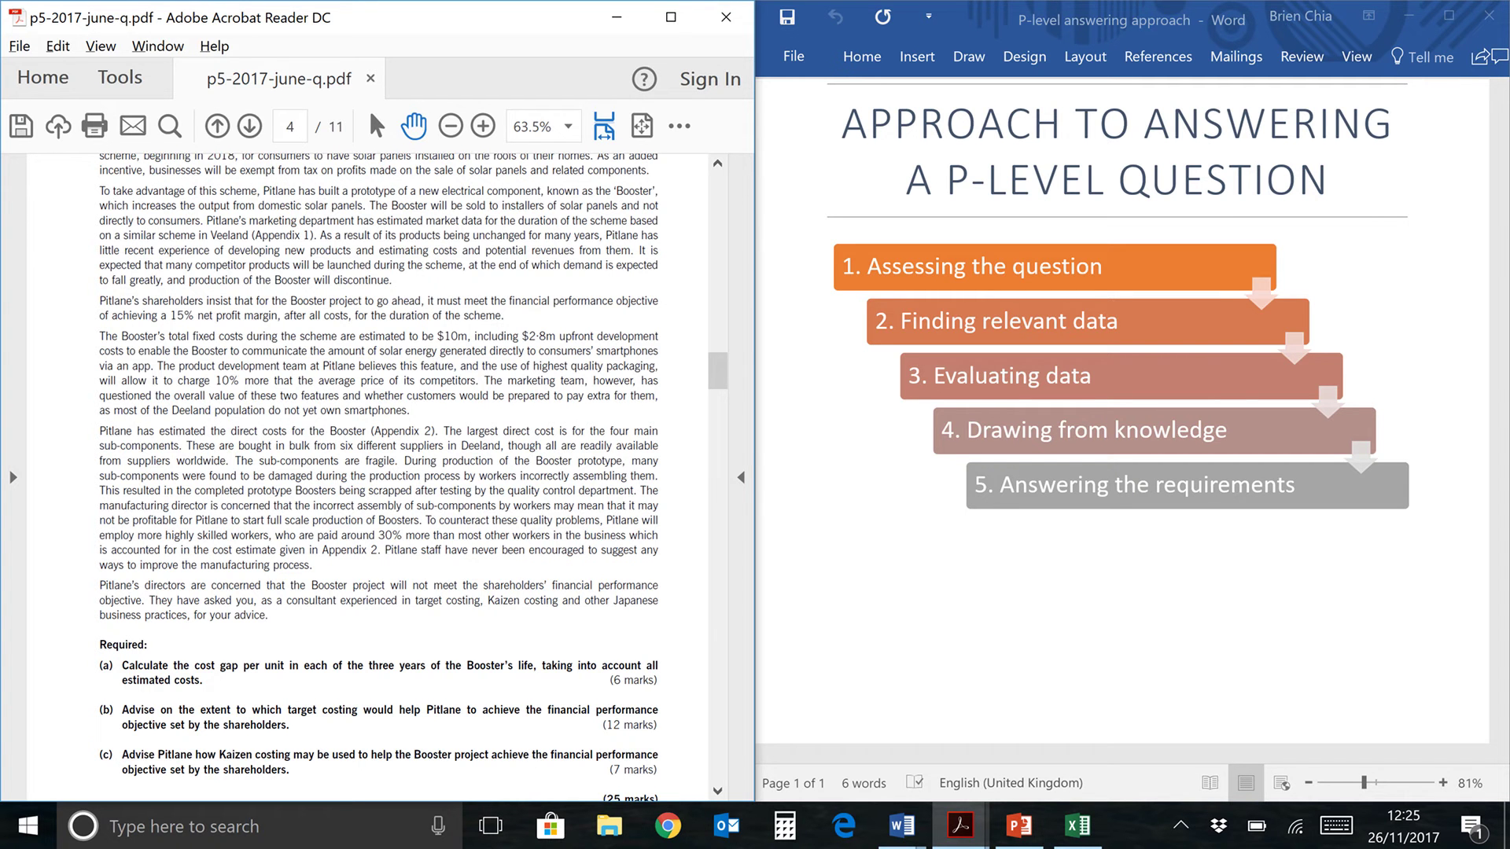
# - Scroll through the case study PDF to requirement (a)
pyautogui.scroll(1, 378, 472)
pyautogui.scroll(-1, 378, 472)
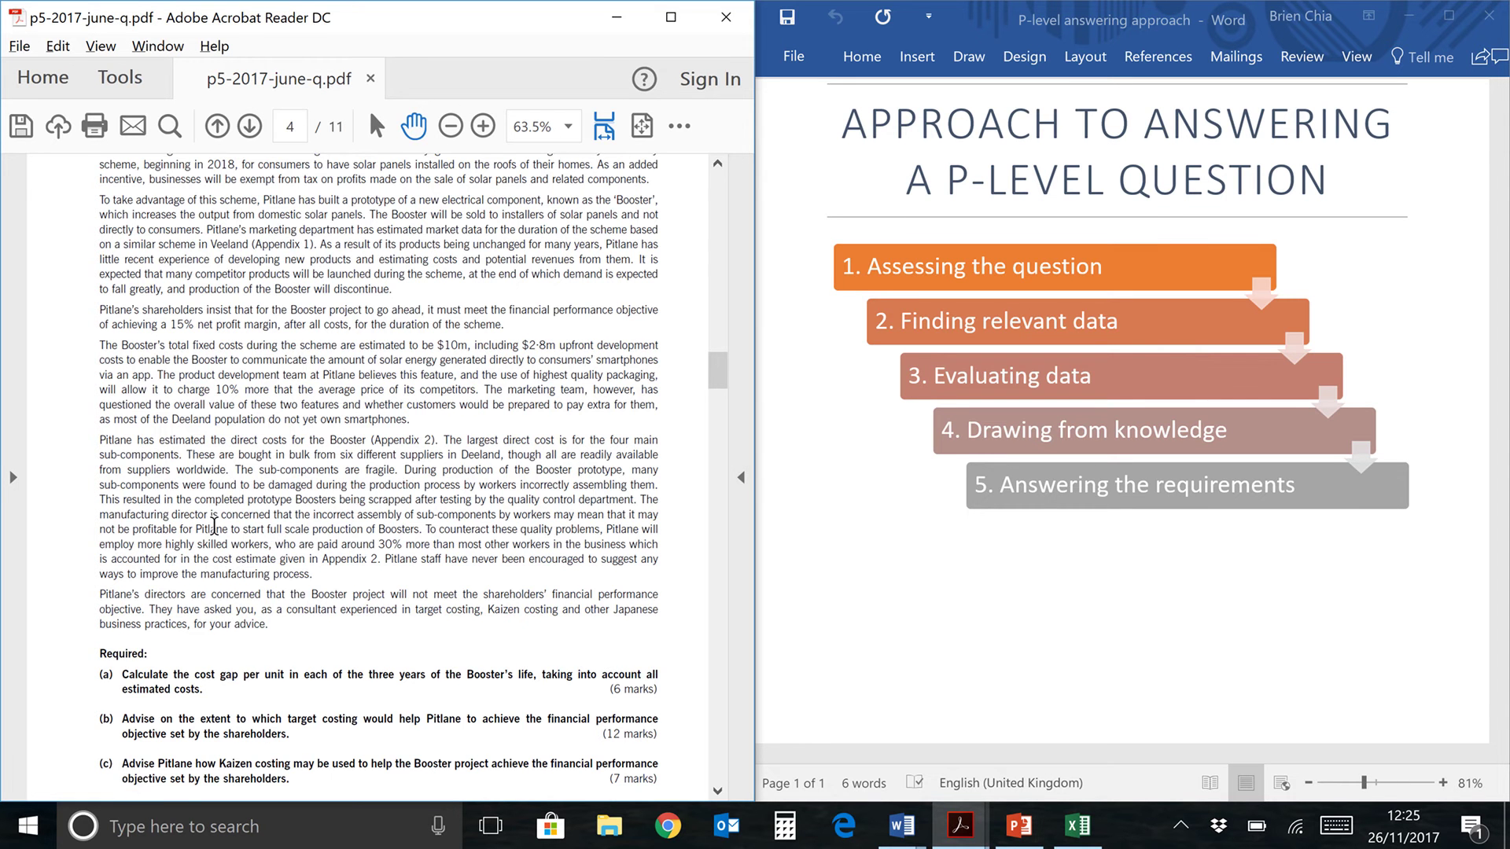
pyautogui.scroll(4, 213, 525)
pyautogui.scroll(-1, 214, 525)
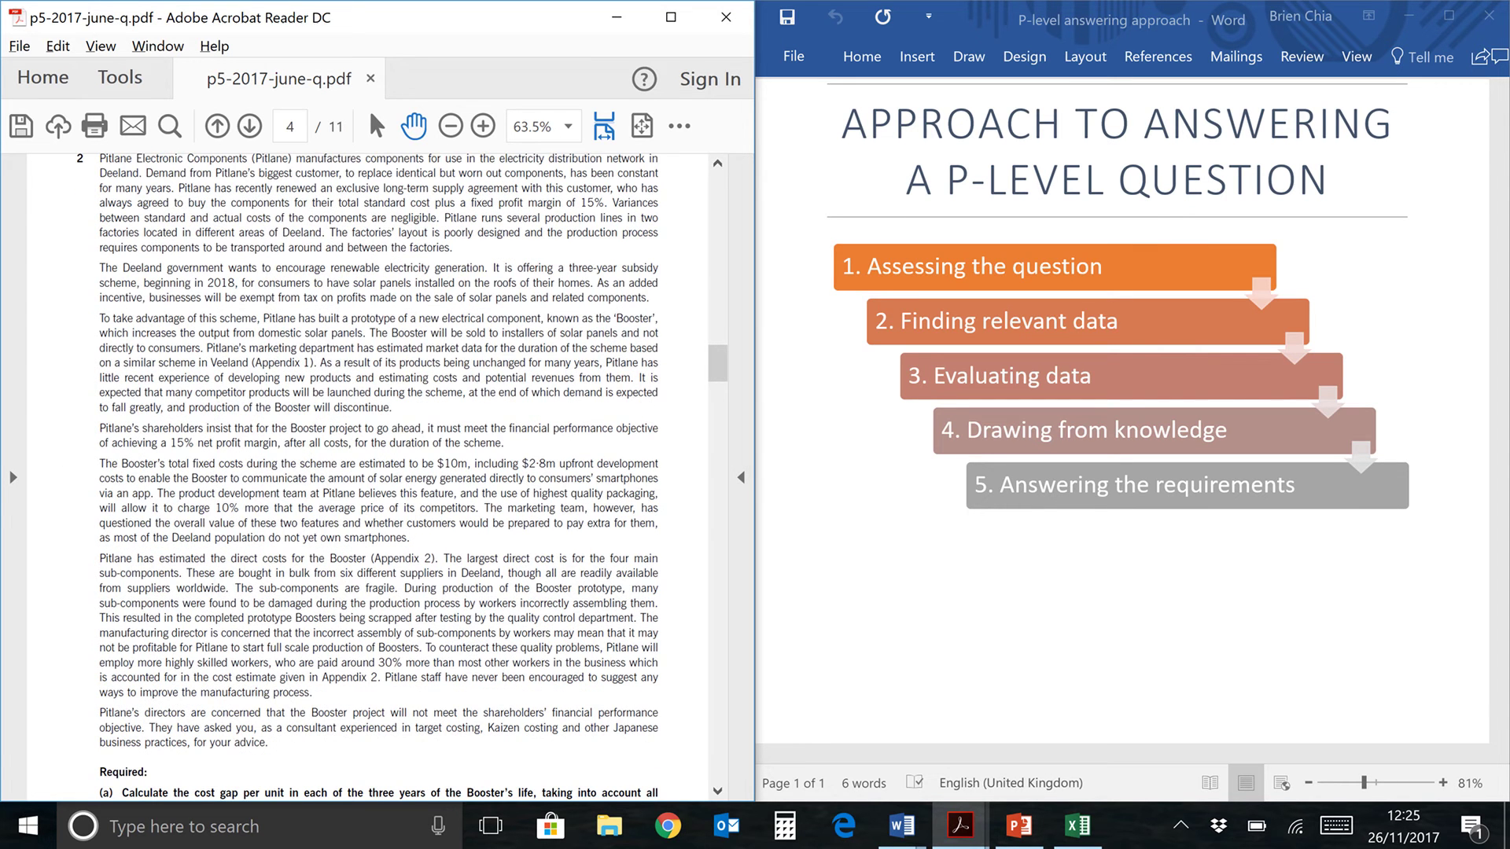
pyautogui.scroll(-2, 213, 525)
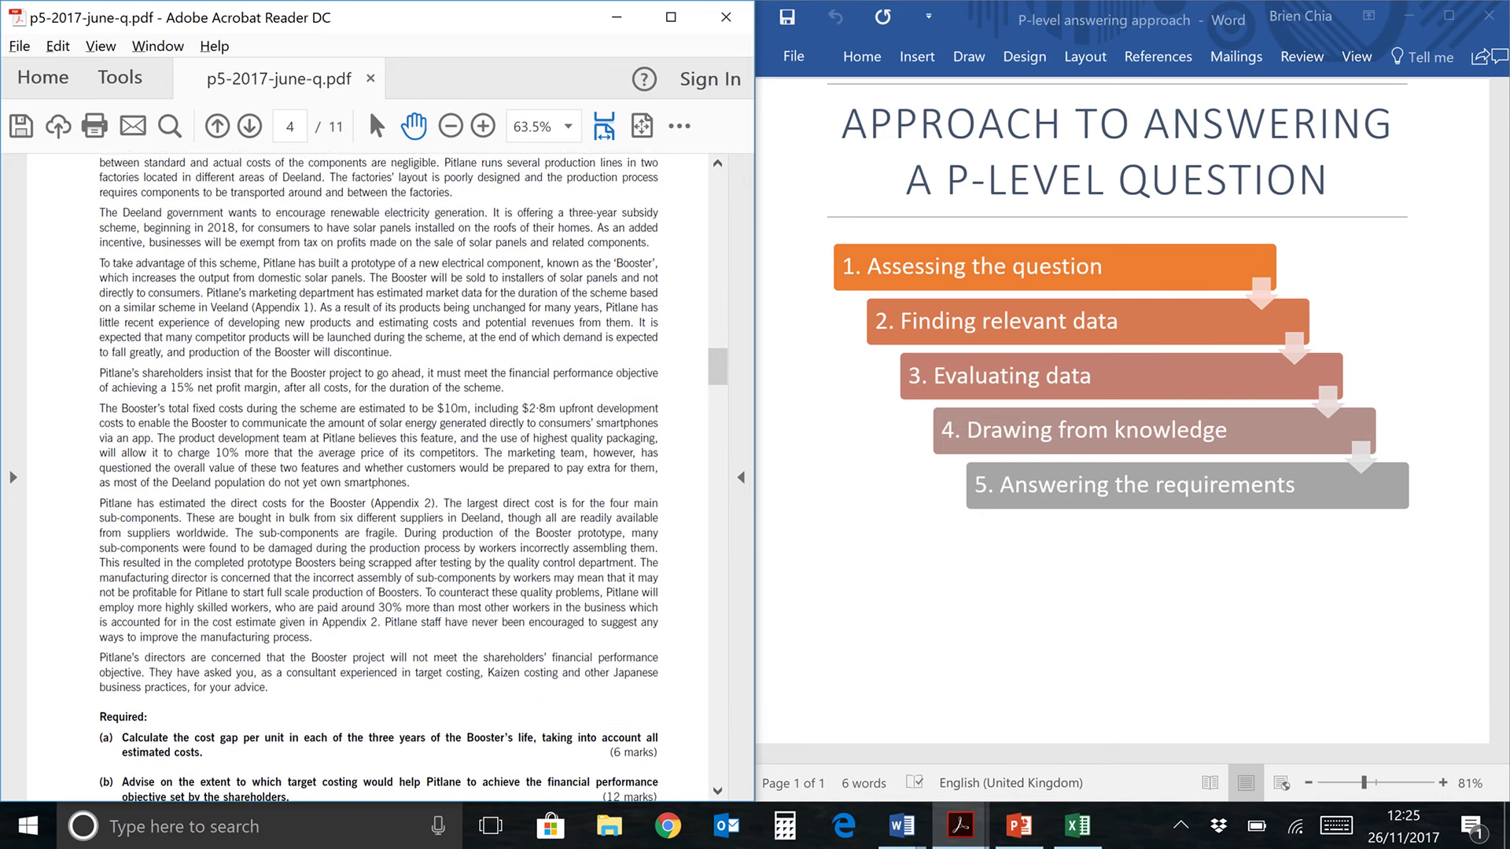
pyautogui.scroll(1, 214, 525)
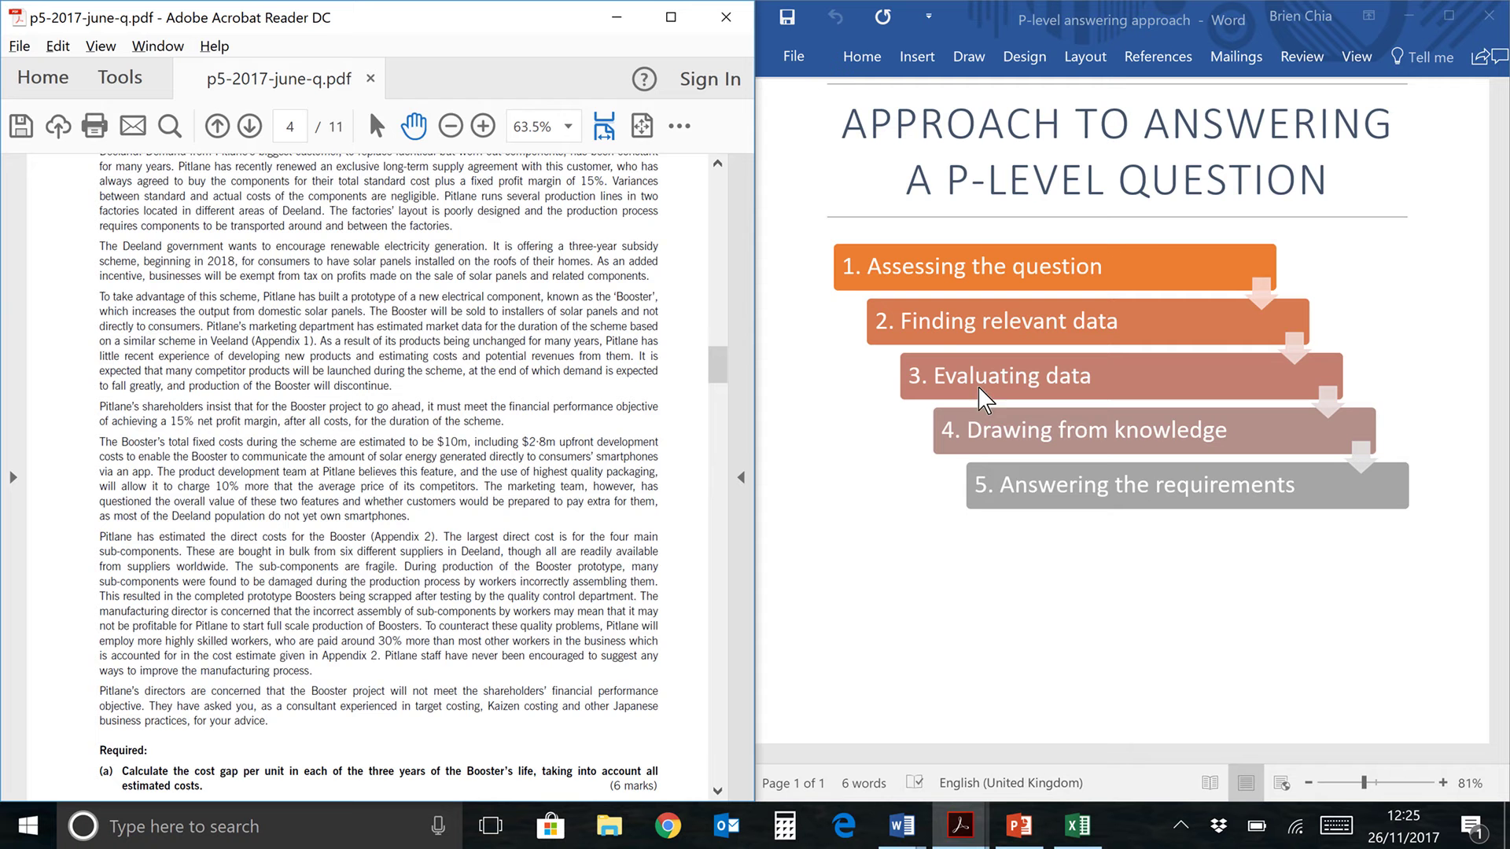
pyautogui.scroll(-1, 377, 472)
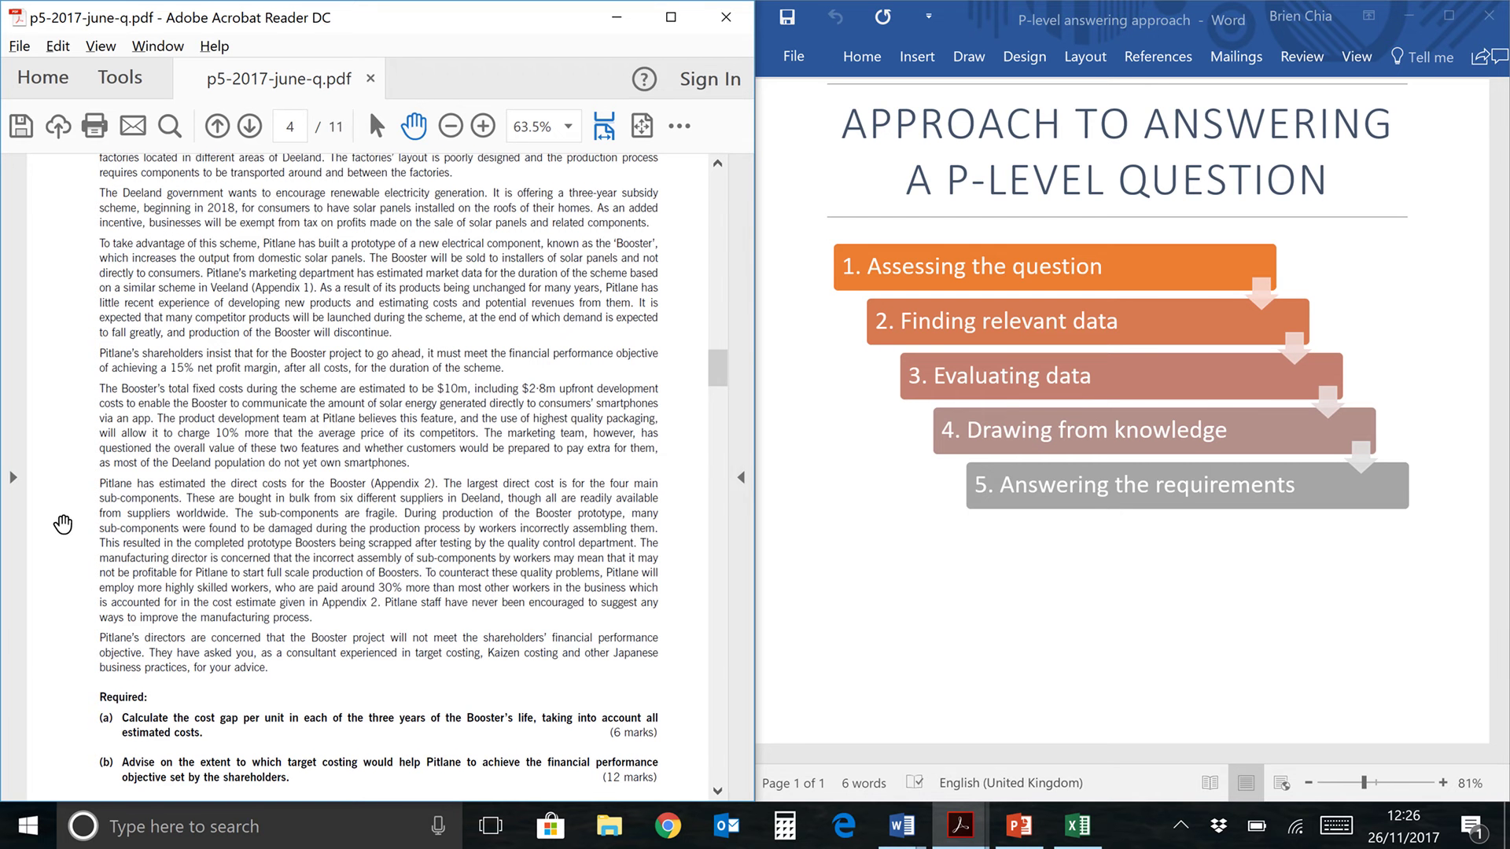
pyautogui.scroll(-3, 70, 531)
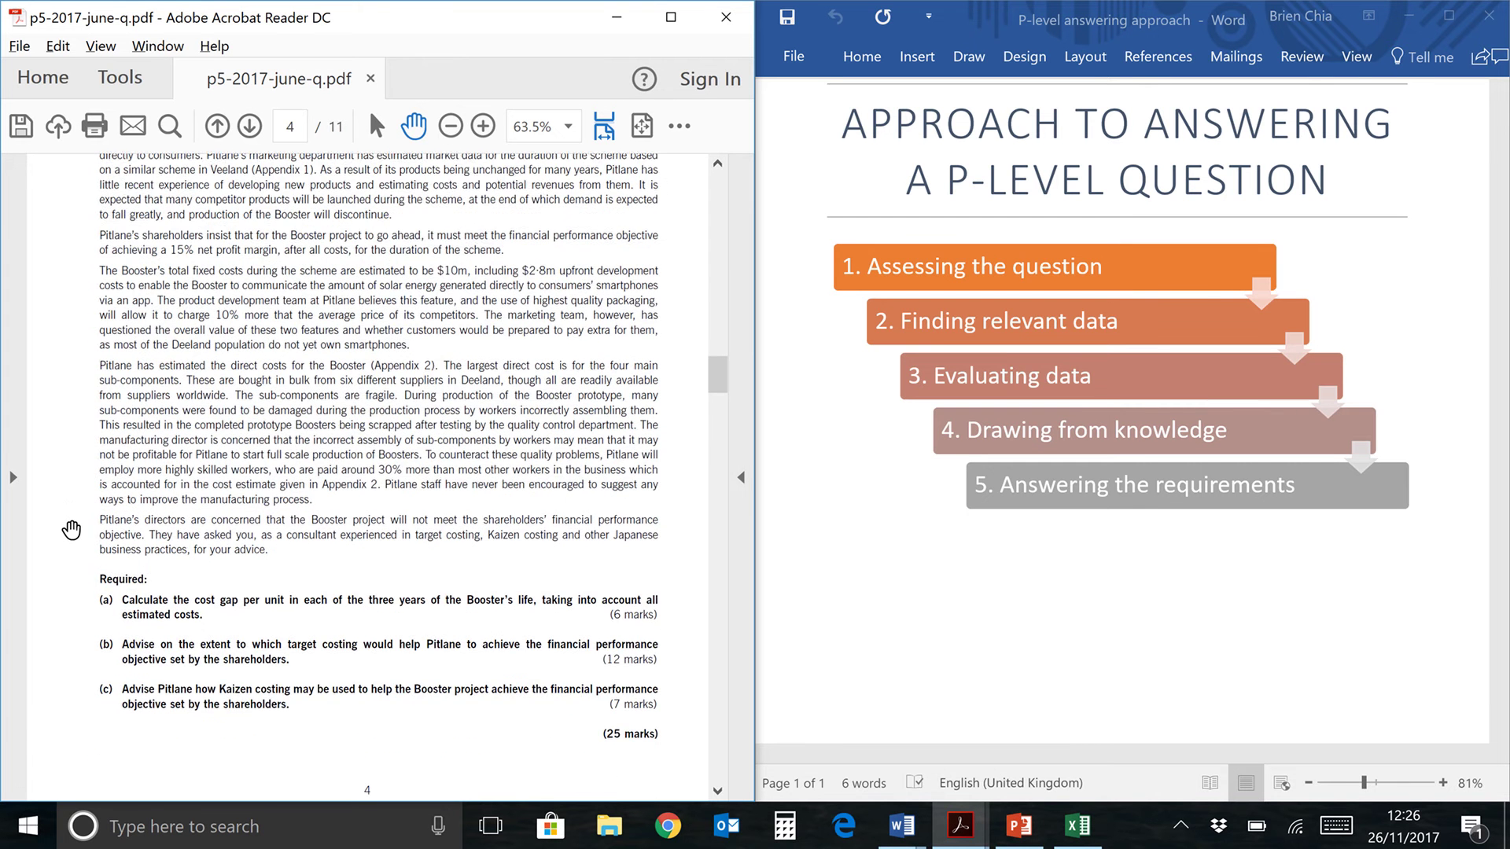
pyautogui.scroll(-1, 71, 531)
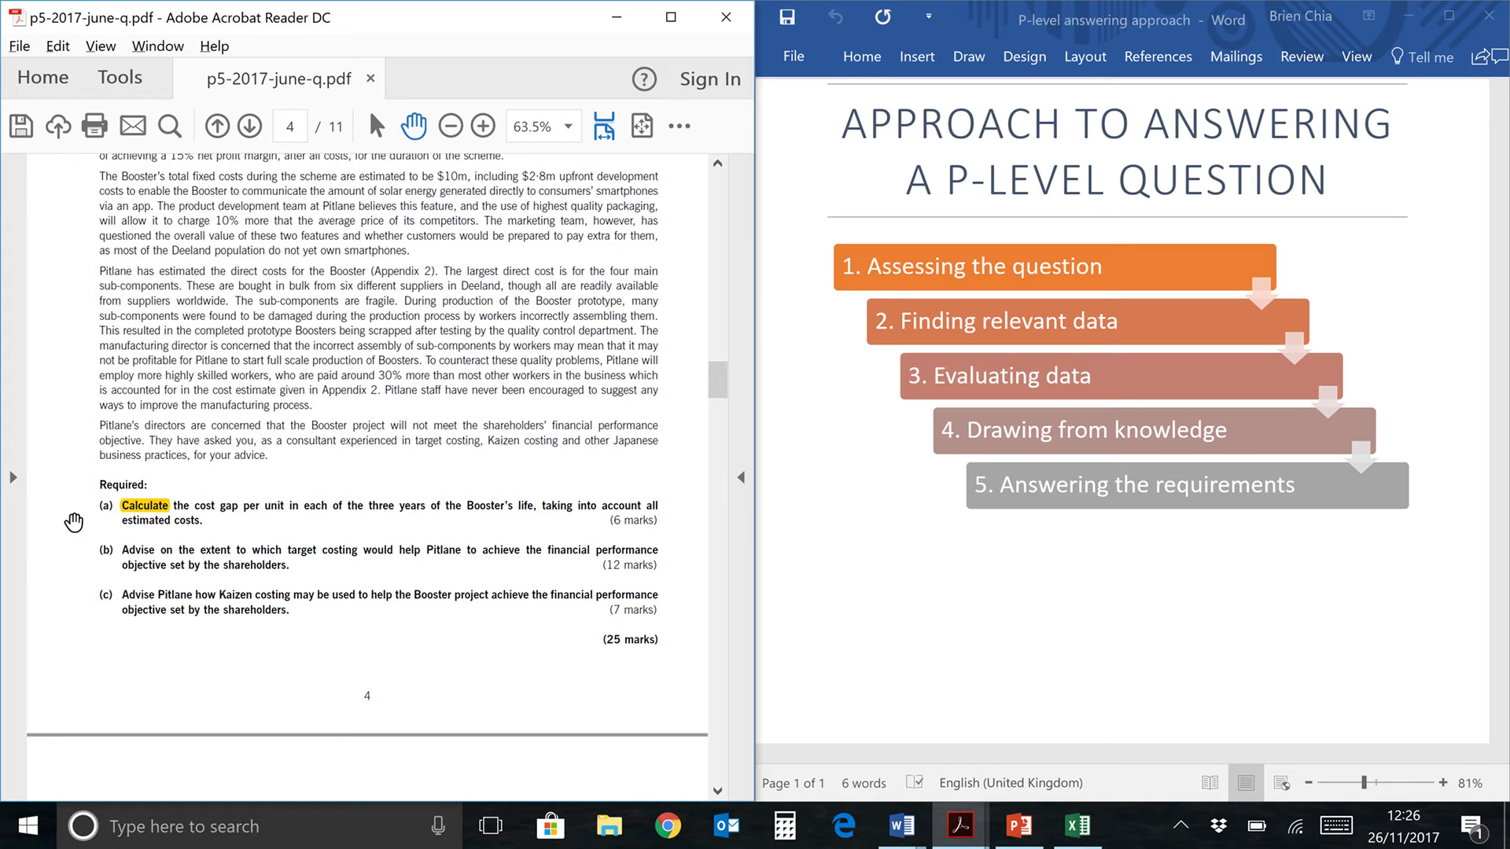
# - Highlight 'cost gap per unit', the three-years phrase and 'all estimated costs' in requirement (a)
pyautogui.click(147, 511)
pyautogui.scroll(1, 85, 260)
pyautogui.scroll(2, 85, 260)
pyautogui.scroll(3, 77, 253)
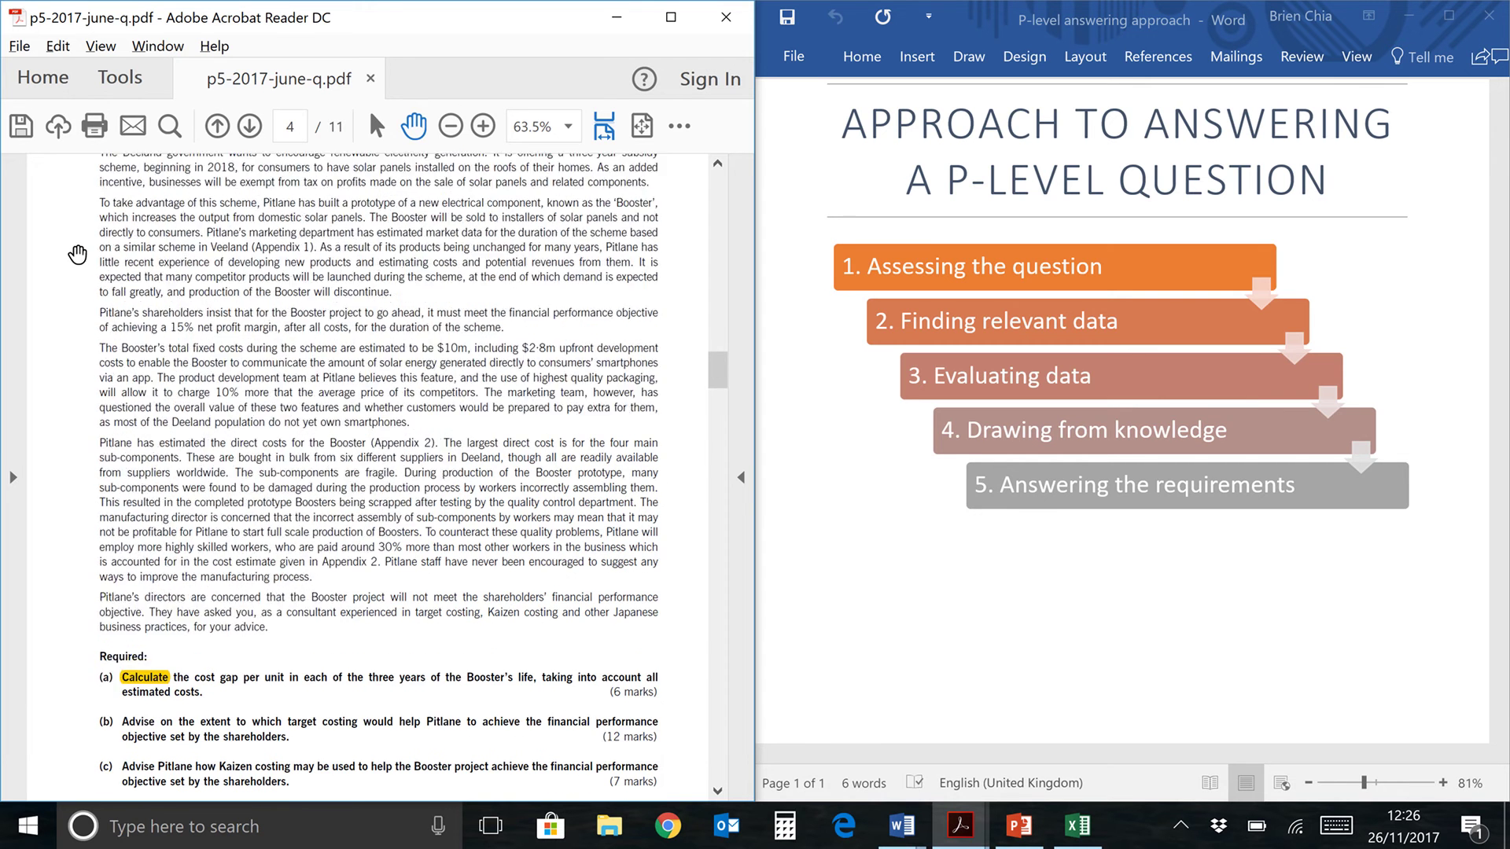
pyautogui.scroll(-5, 77, 253)
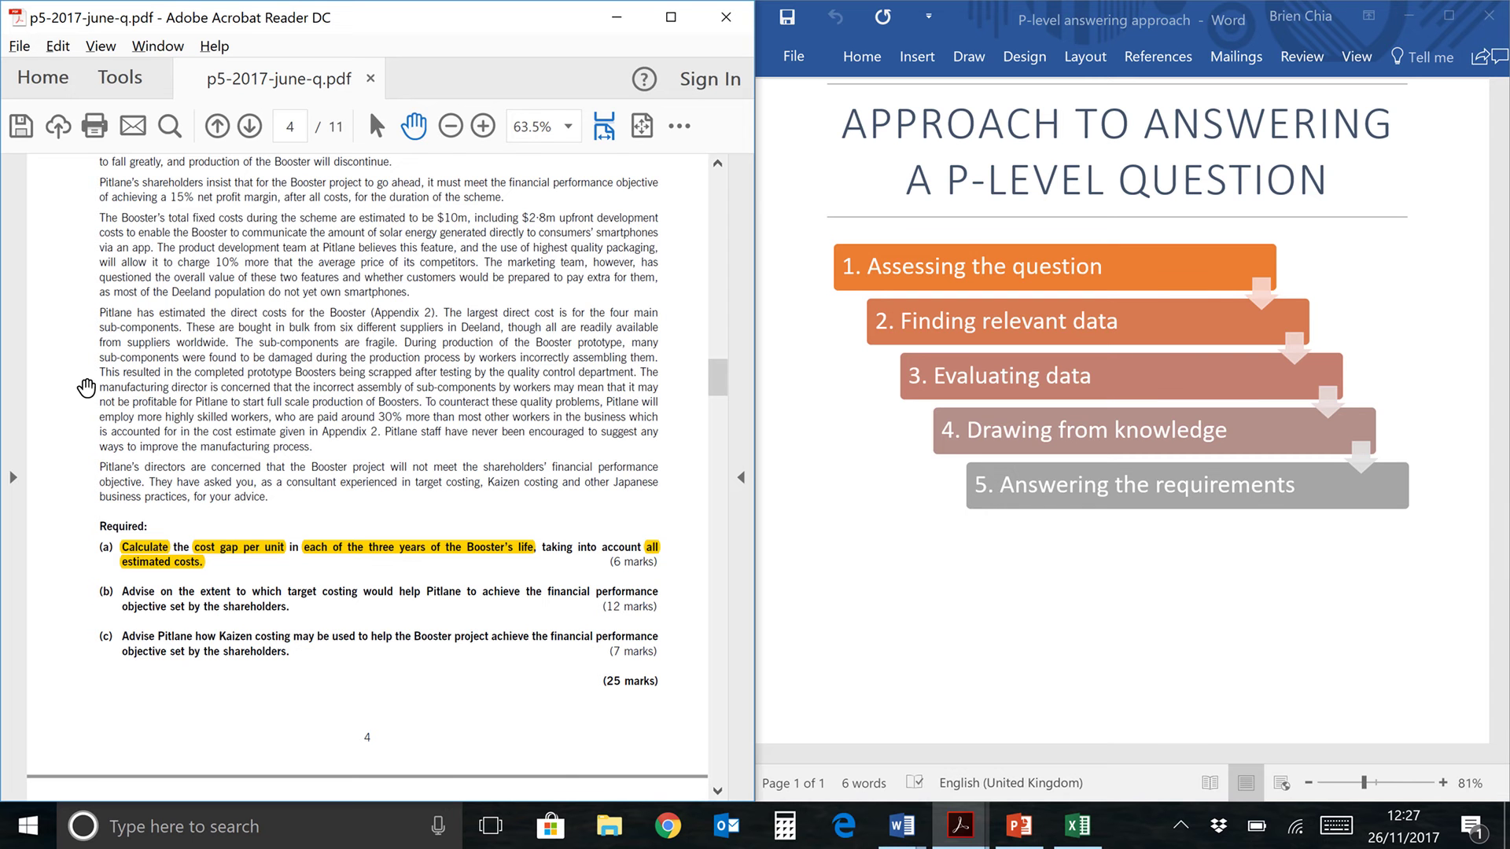
pyautogui.scroll(5, 87, 388)
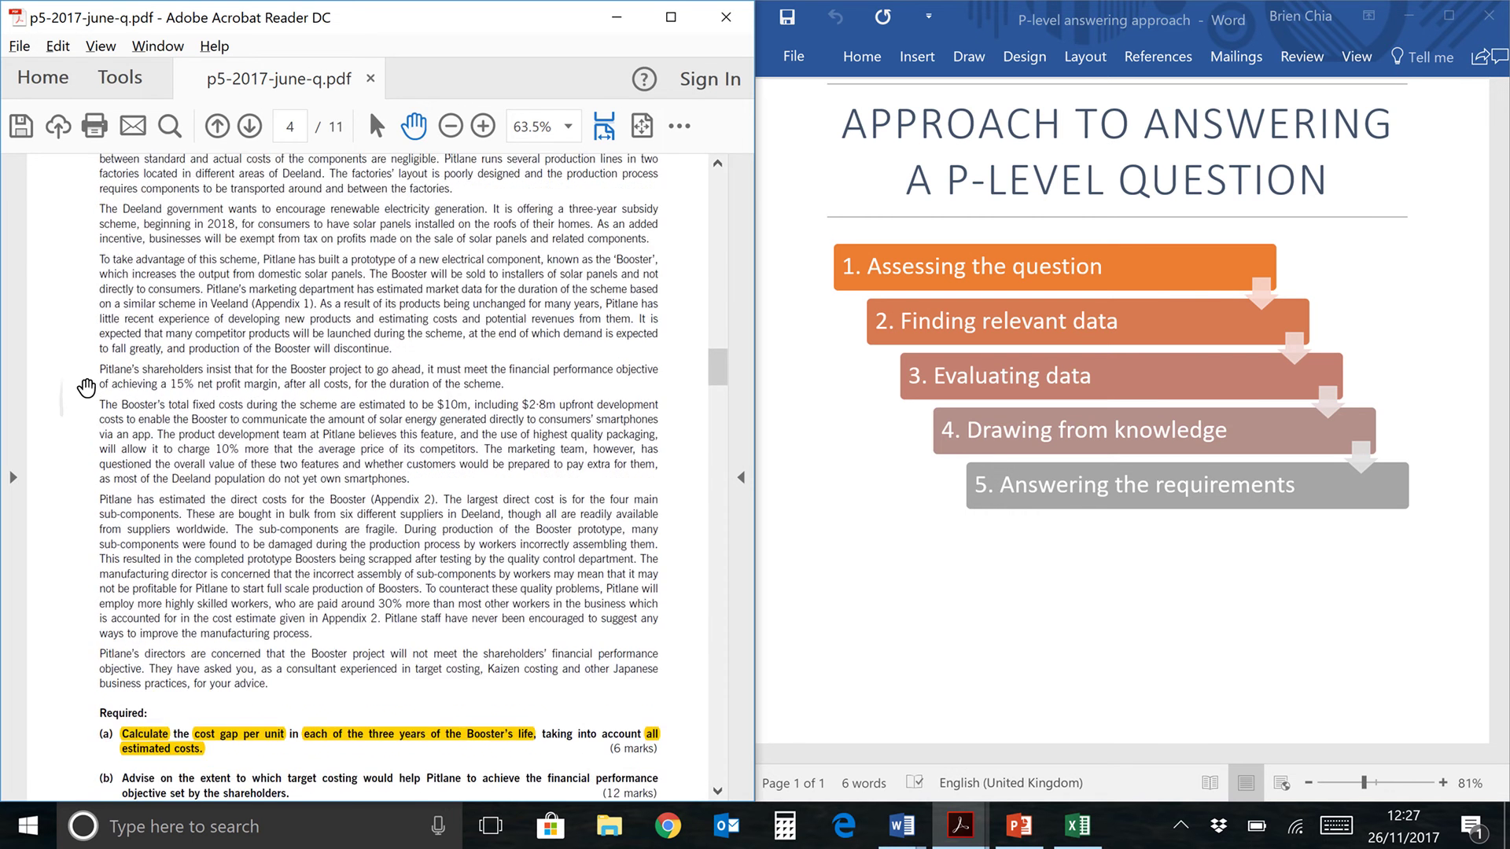
pyautogui.scroll(-4, 86, 387)
pyautogui.scroll(-1, 87, 388)
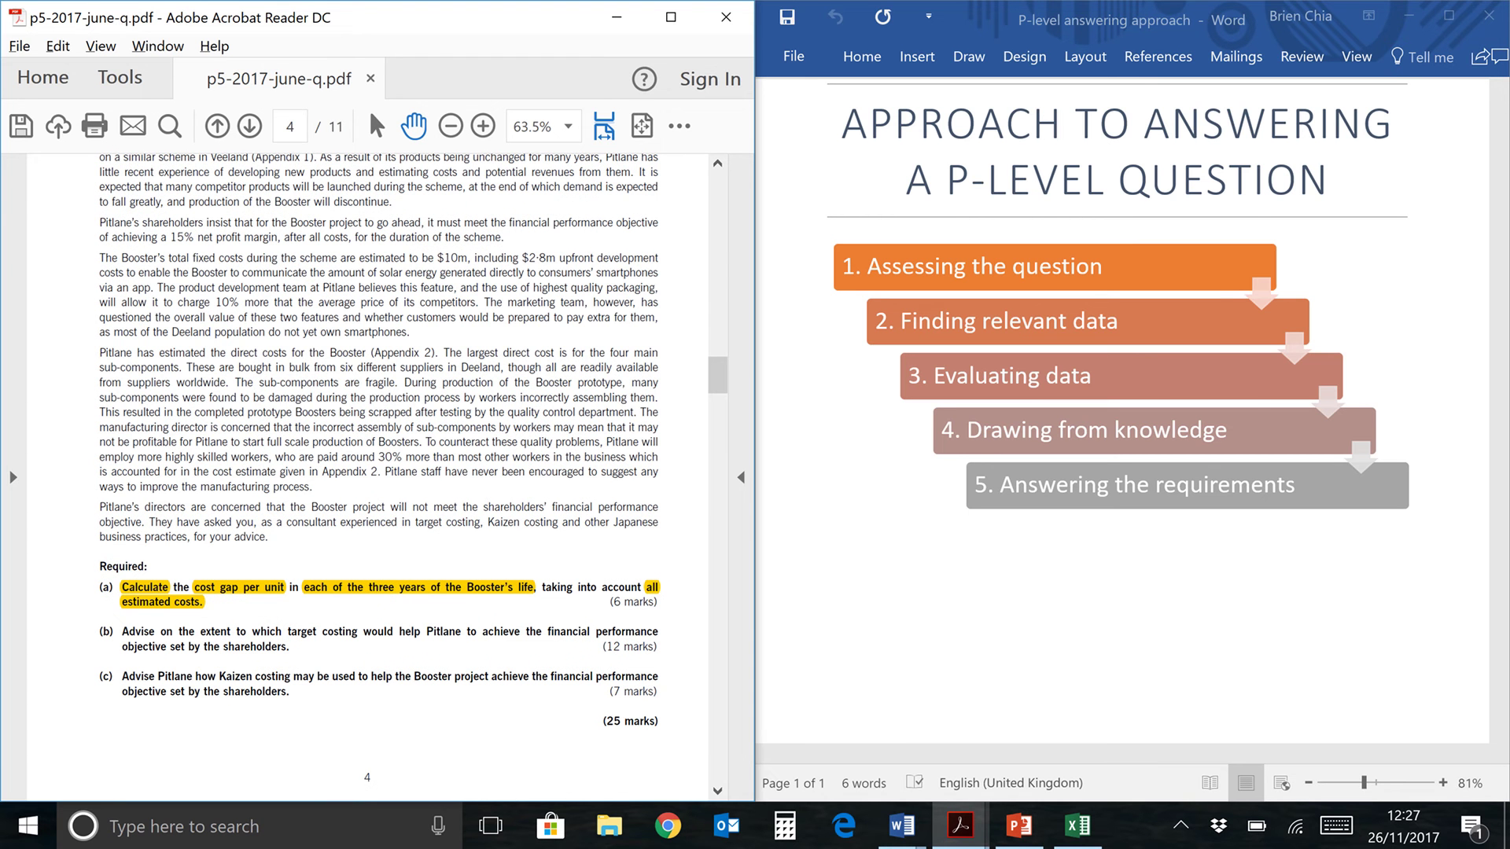
# - Switch to the Book1 workbook with the Target Cost and Cost Gap layout for 2018–2020
pyautogui.hotkey('alt', 'Tab')
pyautogui.hotkey('alt', 'Tab')
pyautogui.hotkey('alt', 'Tab')
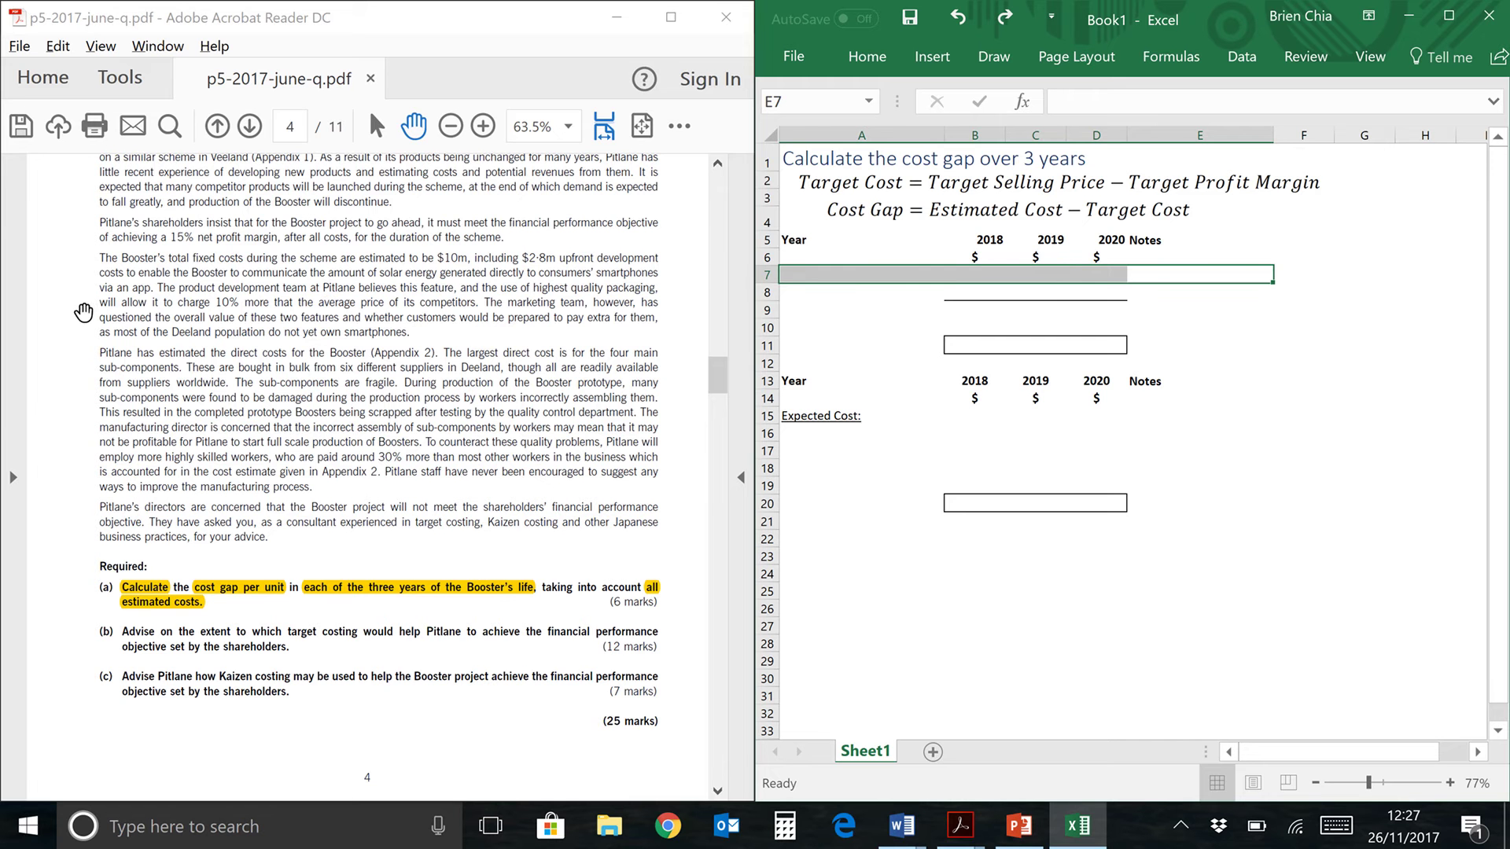
# - Highlight the shareholders' objective of a '15% net profit margin, after all costs'
pyautogui.moveTo(65, 288); pyautogui.dragTo(66, 421)
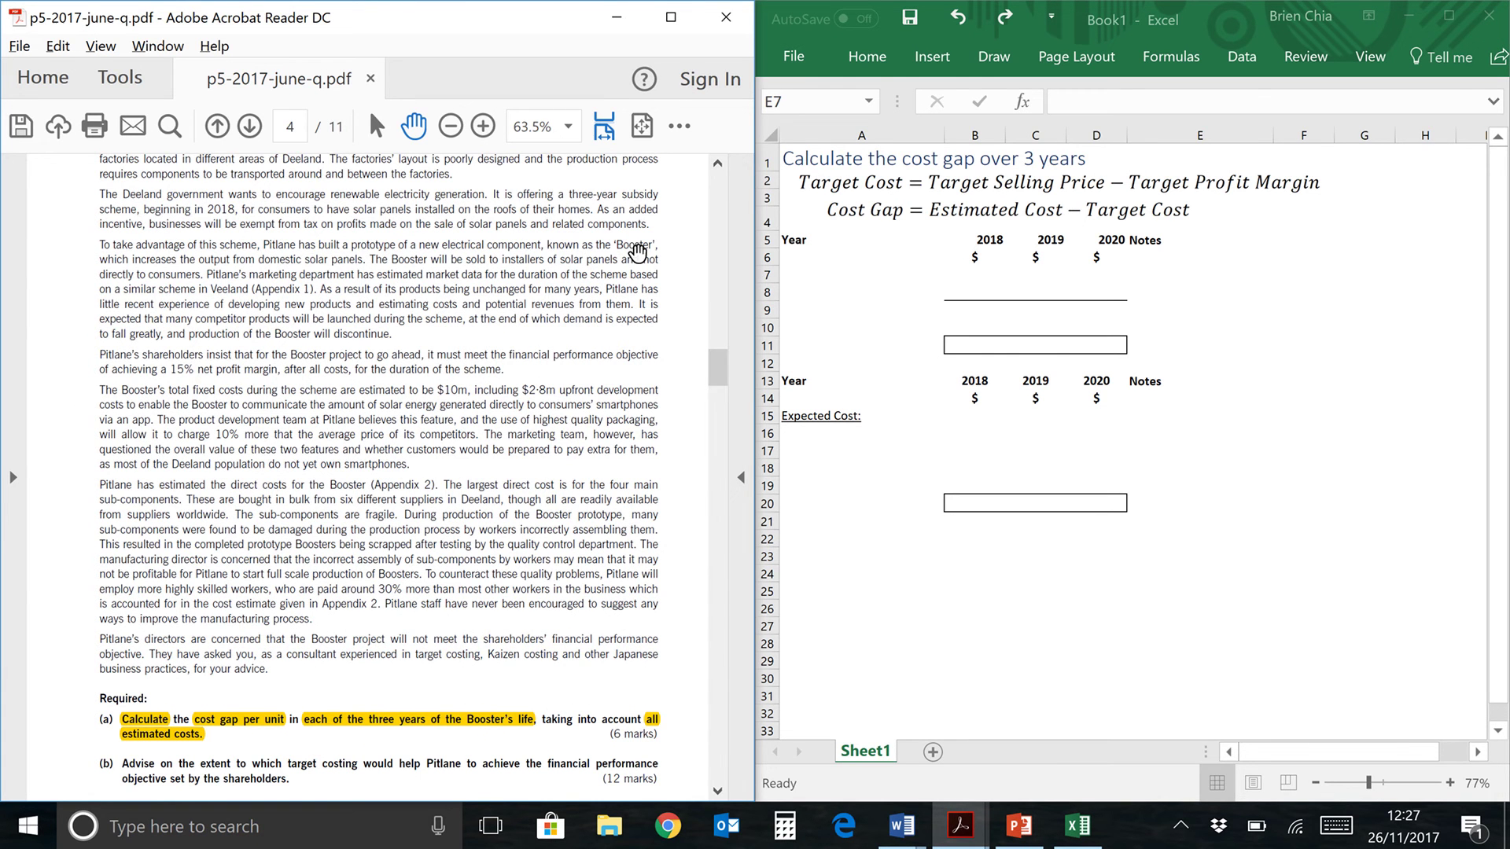
pyautogui.scroll(10, 667, 256)
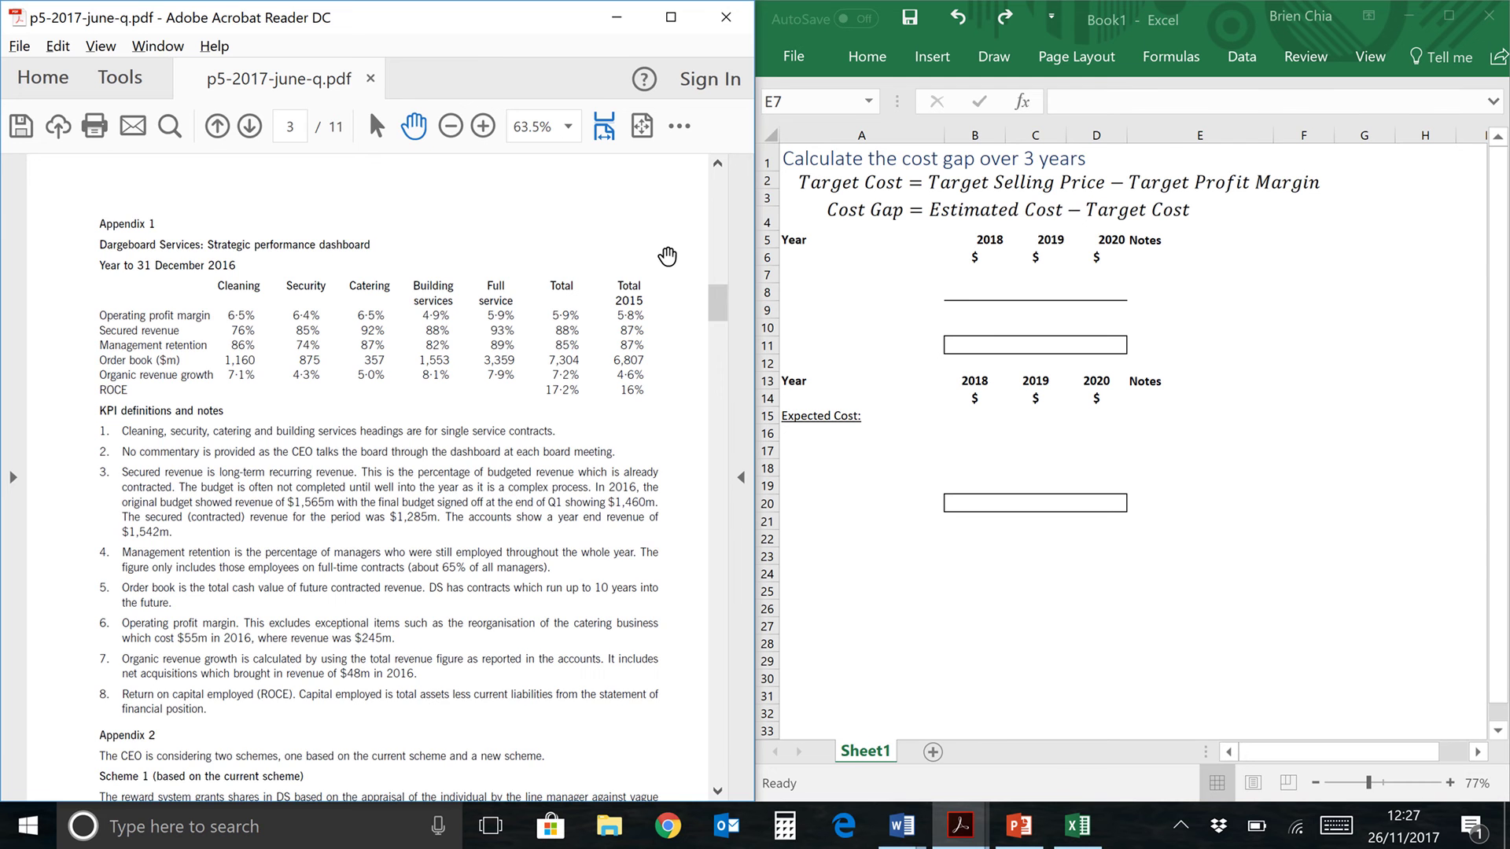
pyautogui.scroll(5, 667, 257)
pyautogui.scroll(-5, 667, 256)
pyautogui.scroll(-8, 533, 380)
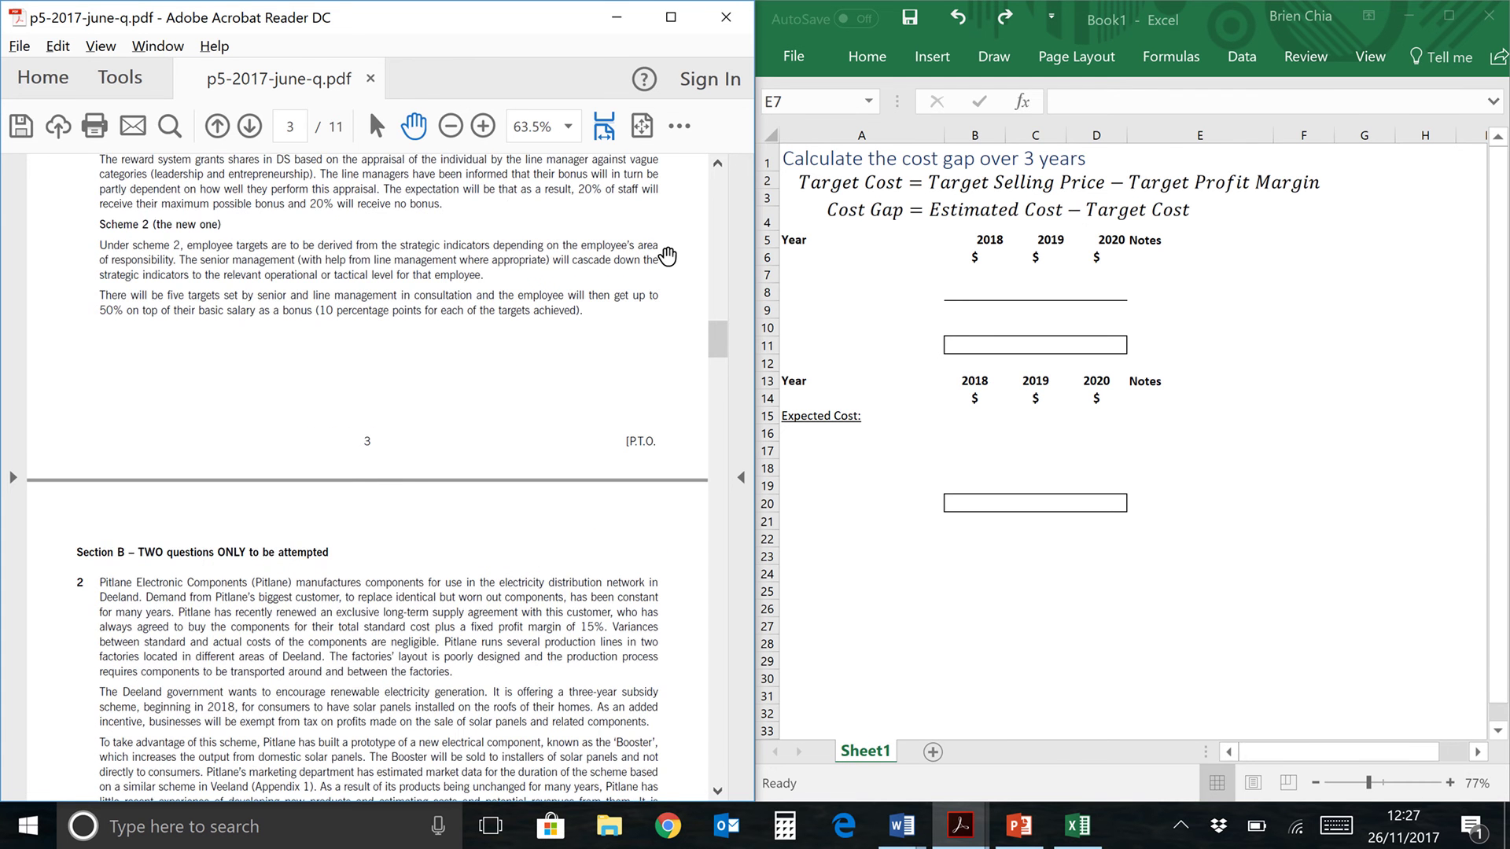
pyautogui.scroll(-8, 418, 478)
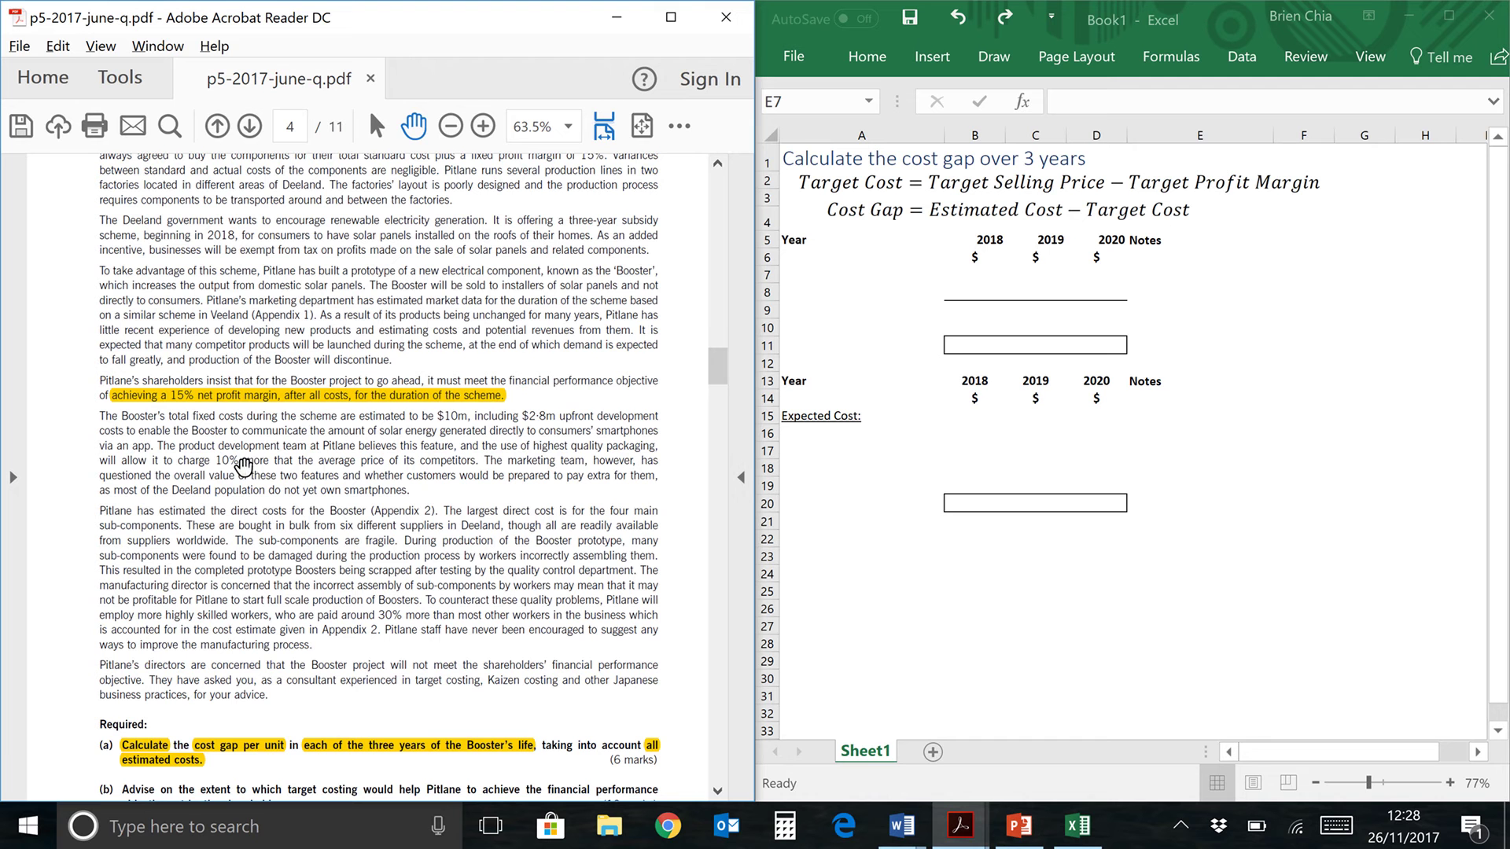
# - Highlight the $10m fixed costs, 10% price premium, questioned features and Appendix 2 direct costs sentences
pyautogui.moveTo(120, 416); pyautogui.dragTo(123, 430)
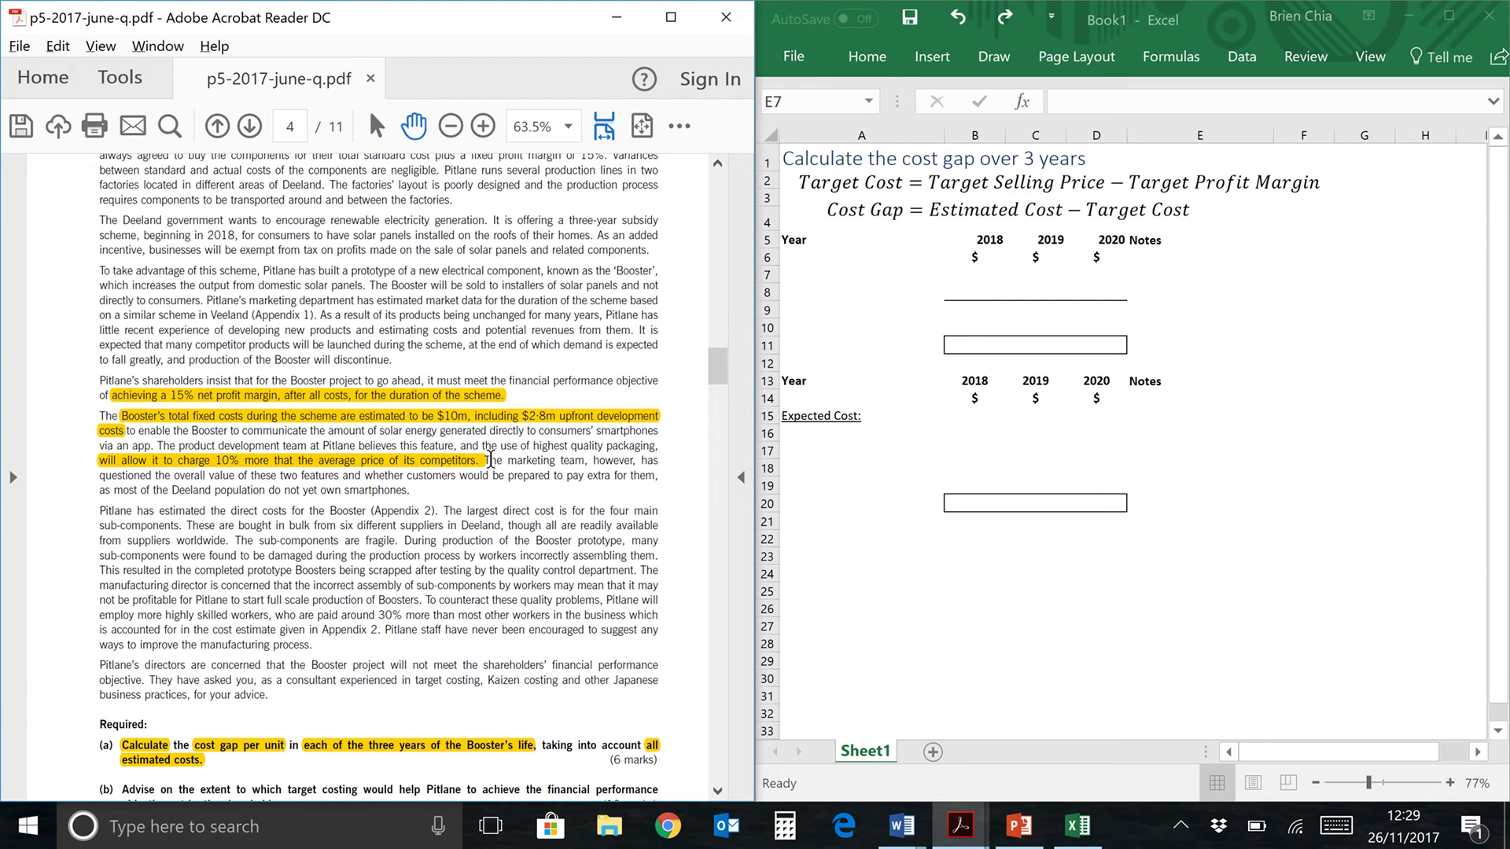
pyautogui.moveTo(489, 460); pyautogui.dragTo(340, 475)
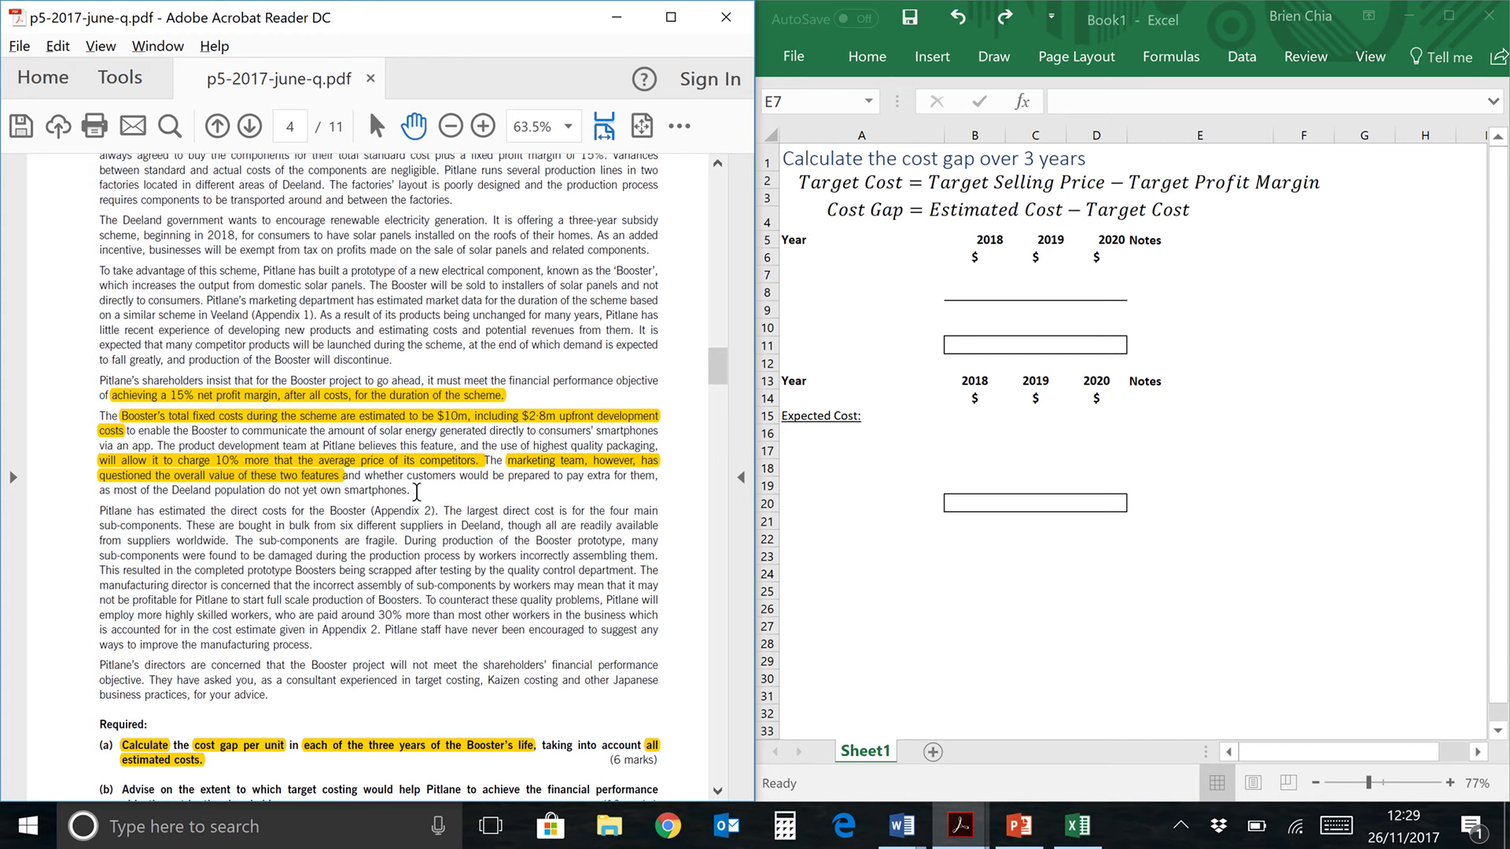
pyautogui.moveTo(445, 511); pyautogui.dragTo(417, 492)
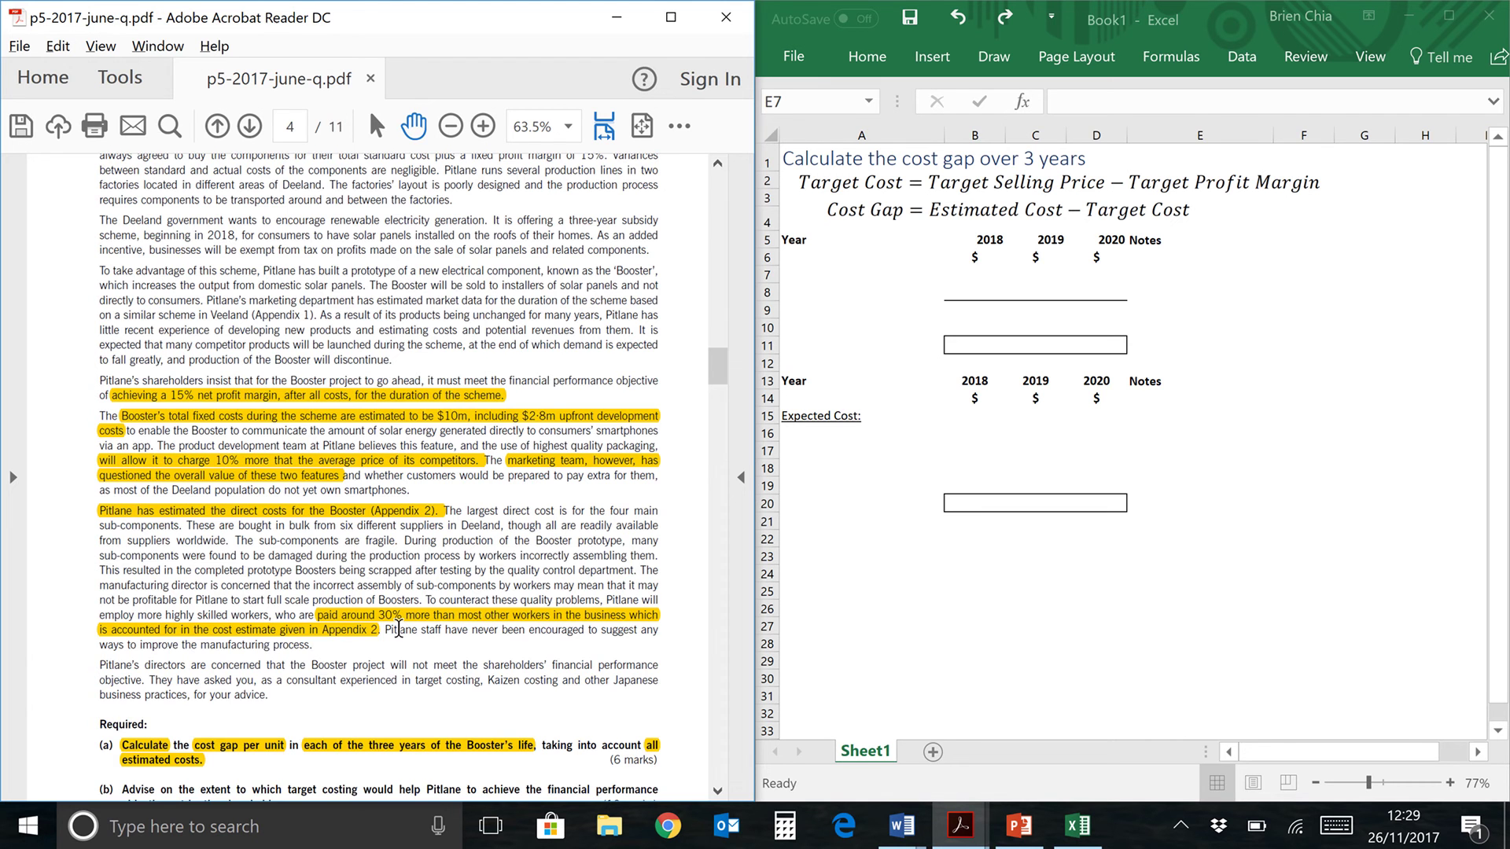
pyautogui.scroll(-10, 399, 629)
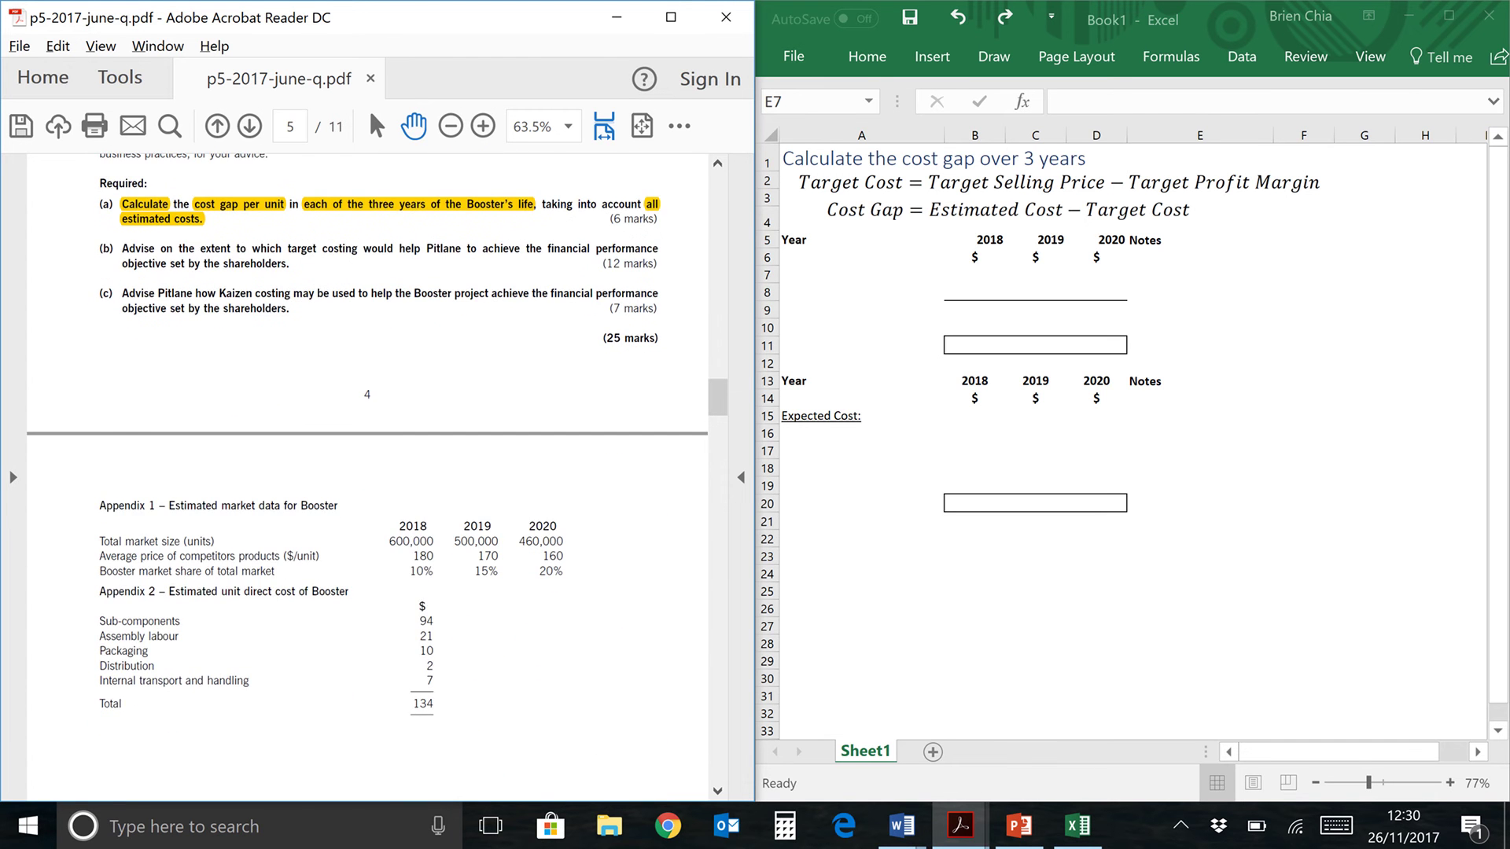
pyautogui.scroll(-3, 399, 629)
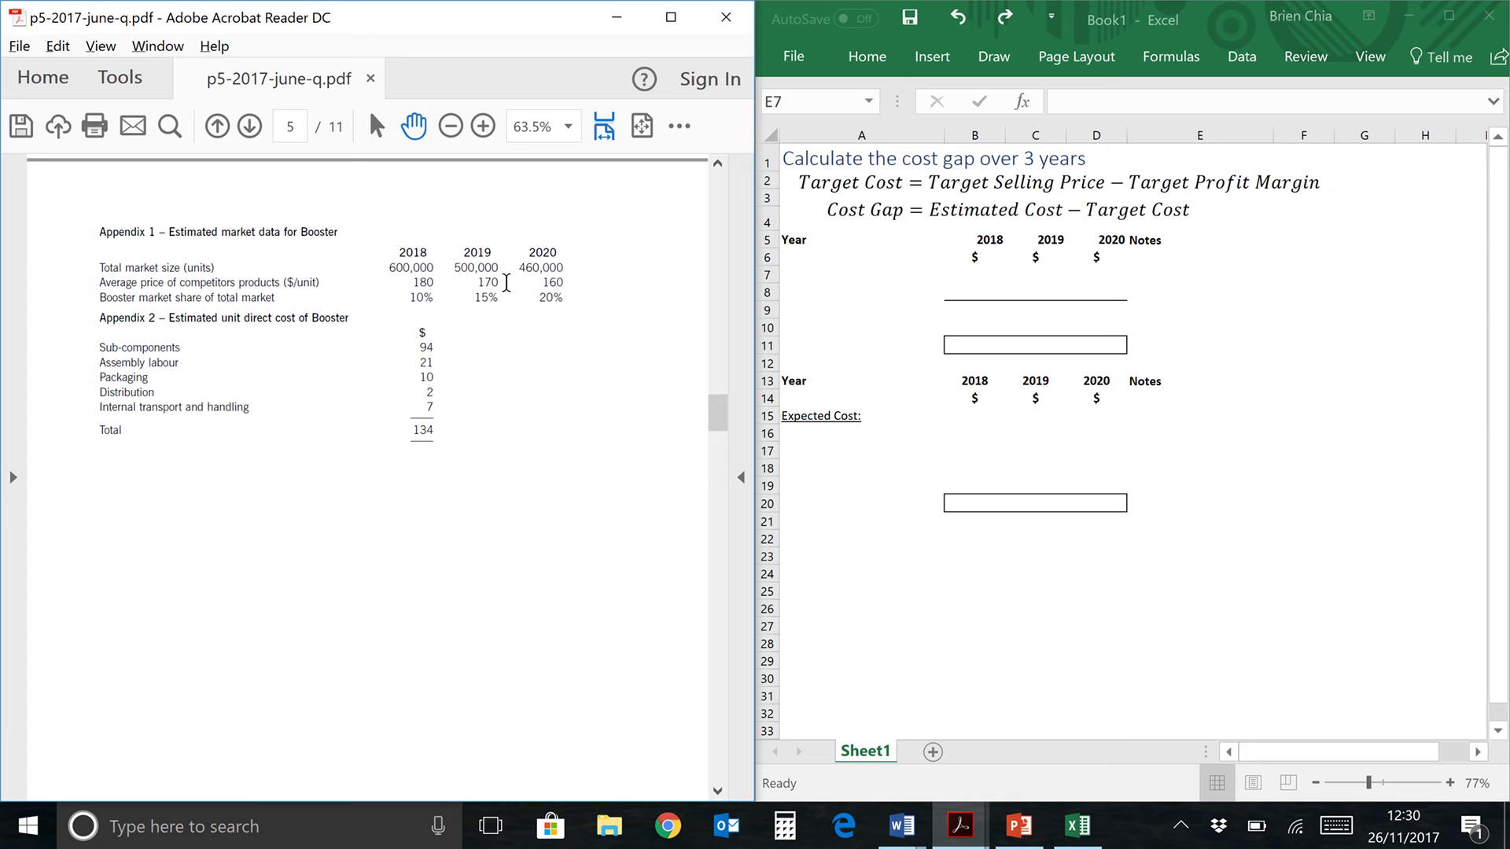
pyautogui.scroll(10, 506, 281)
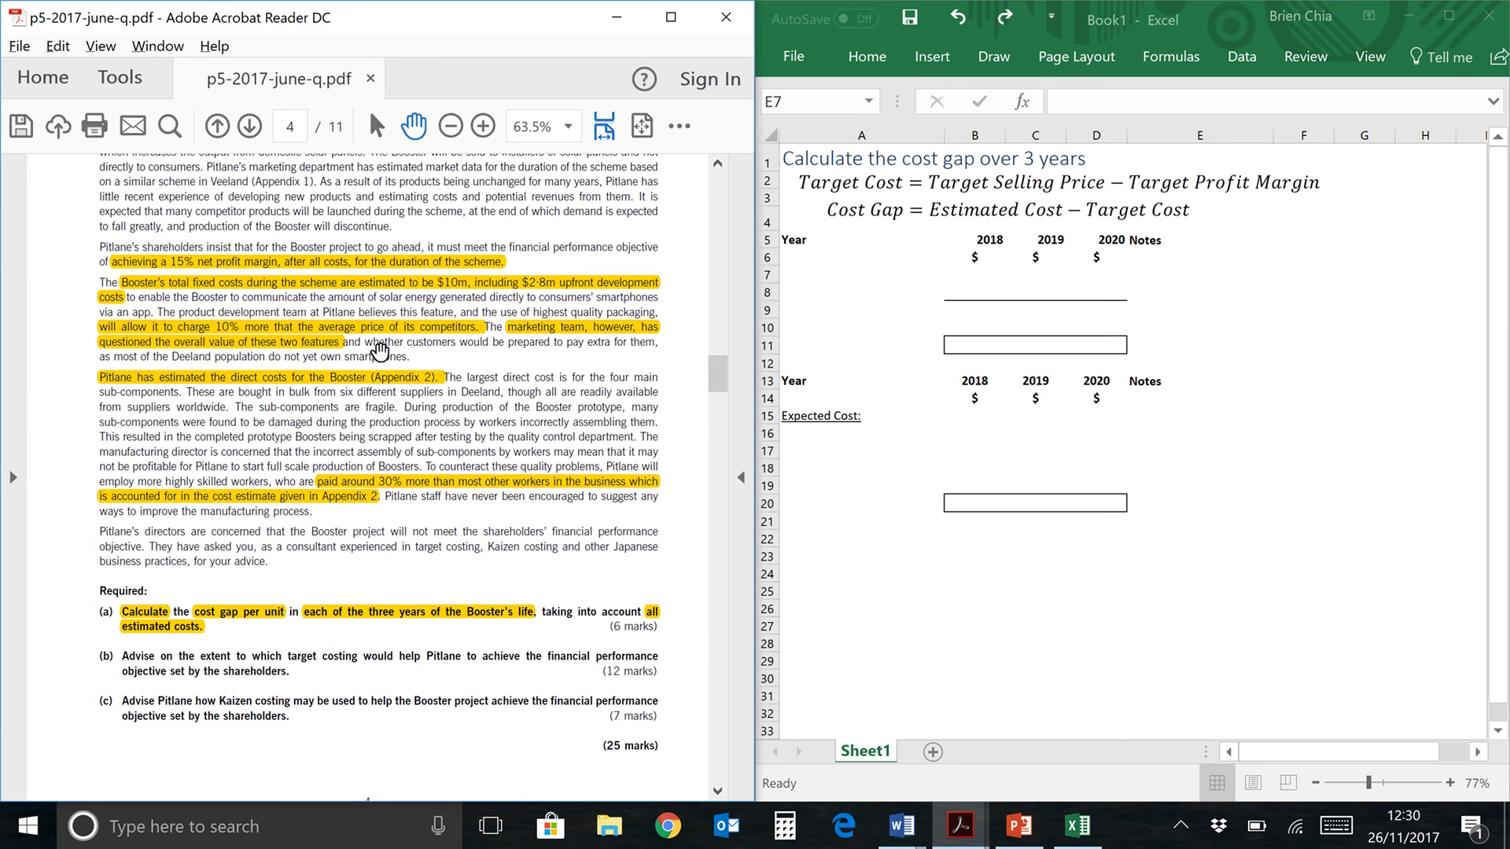
pyautogui.scroll(-8, 415, 351)
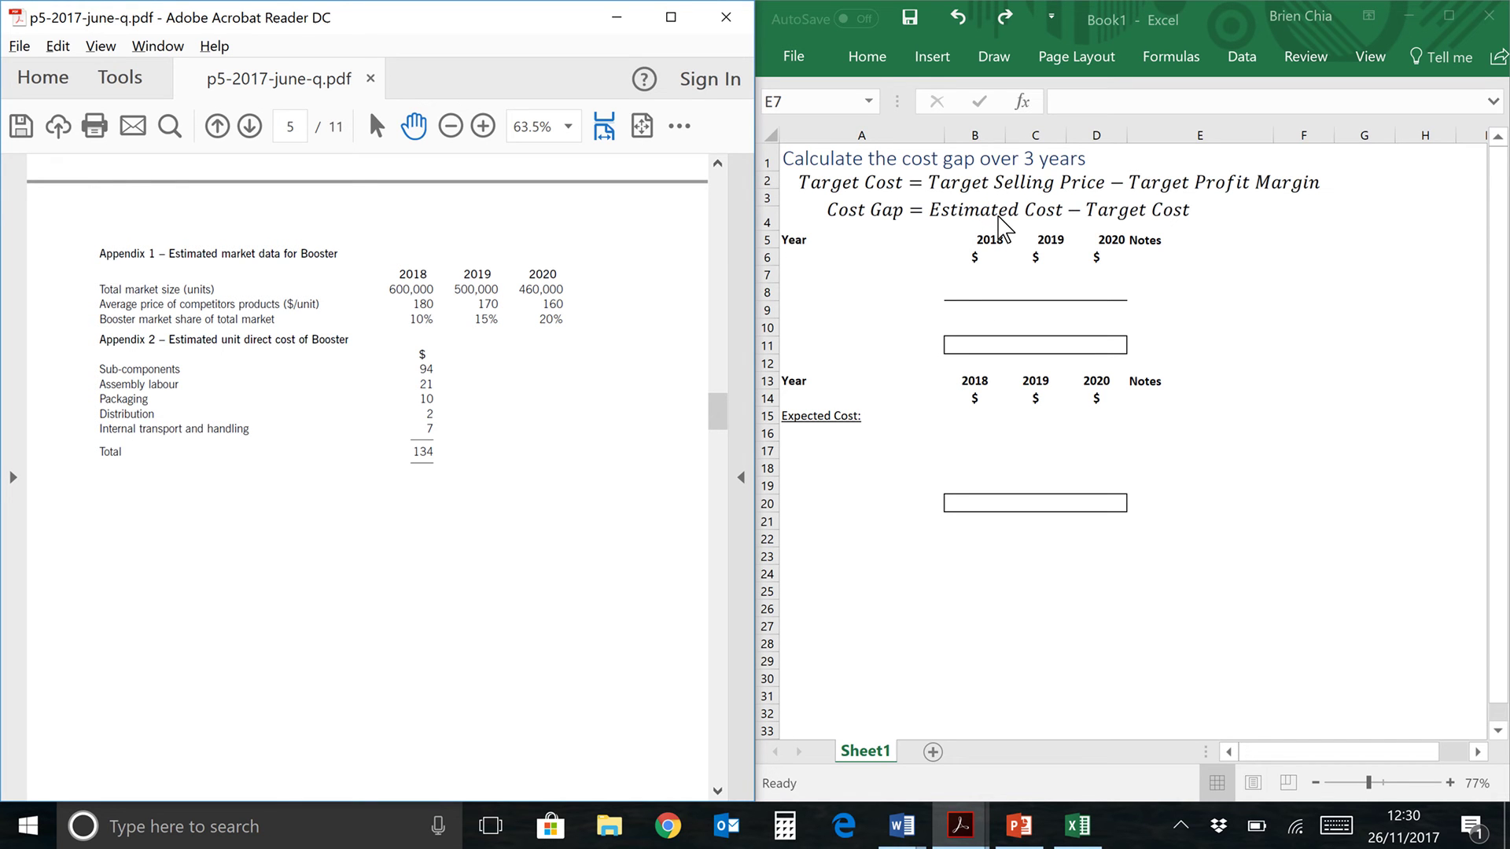
# - Paste the Selling Price row (180, 170, 160) with note 'On par with competition; Appendix 1' into row 7
pyautogui.keyDown('shift'); pyautogui.click(822, 276); pyautogui.keyUp('shift')
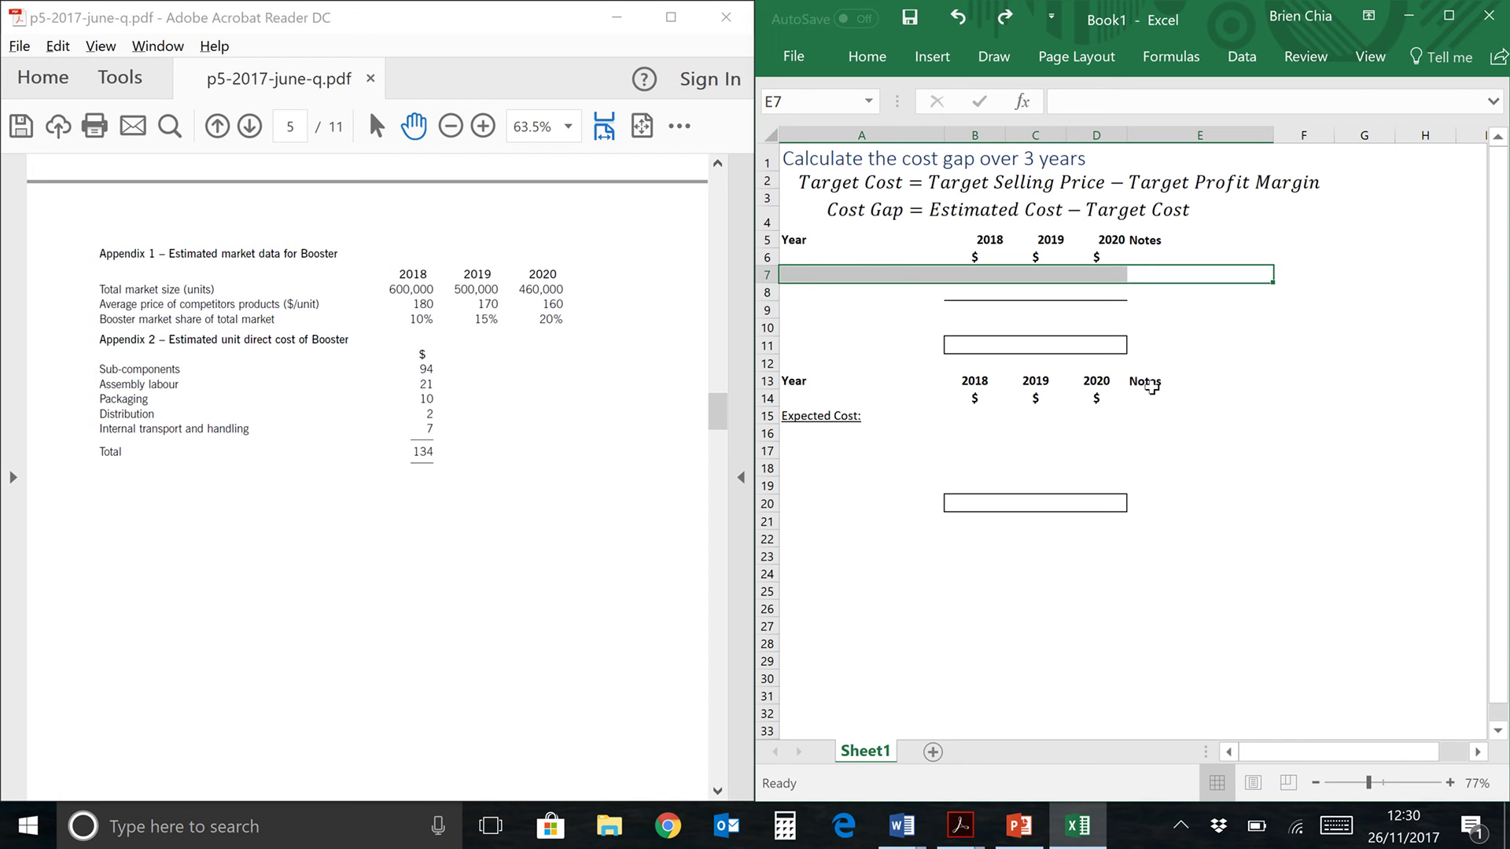
pyautogui.write('Selling Price\t180\t170\t160\tOn par with competition; Appendix 1.')
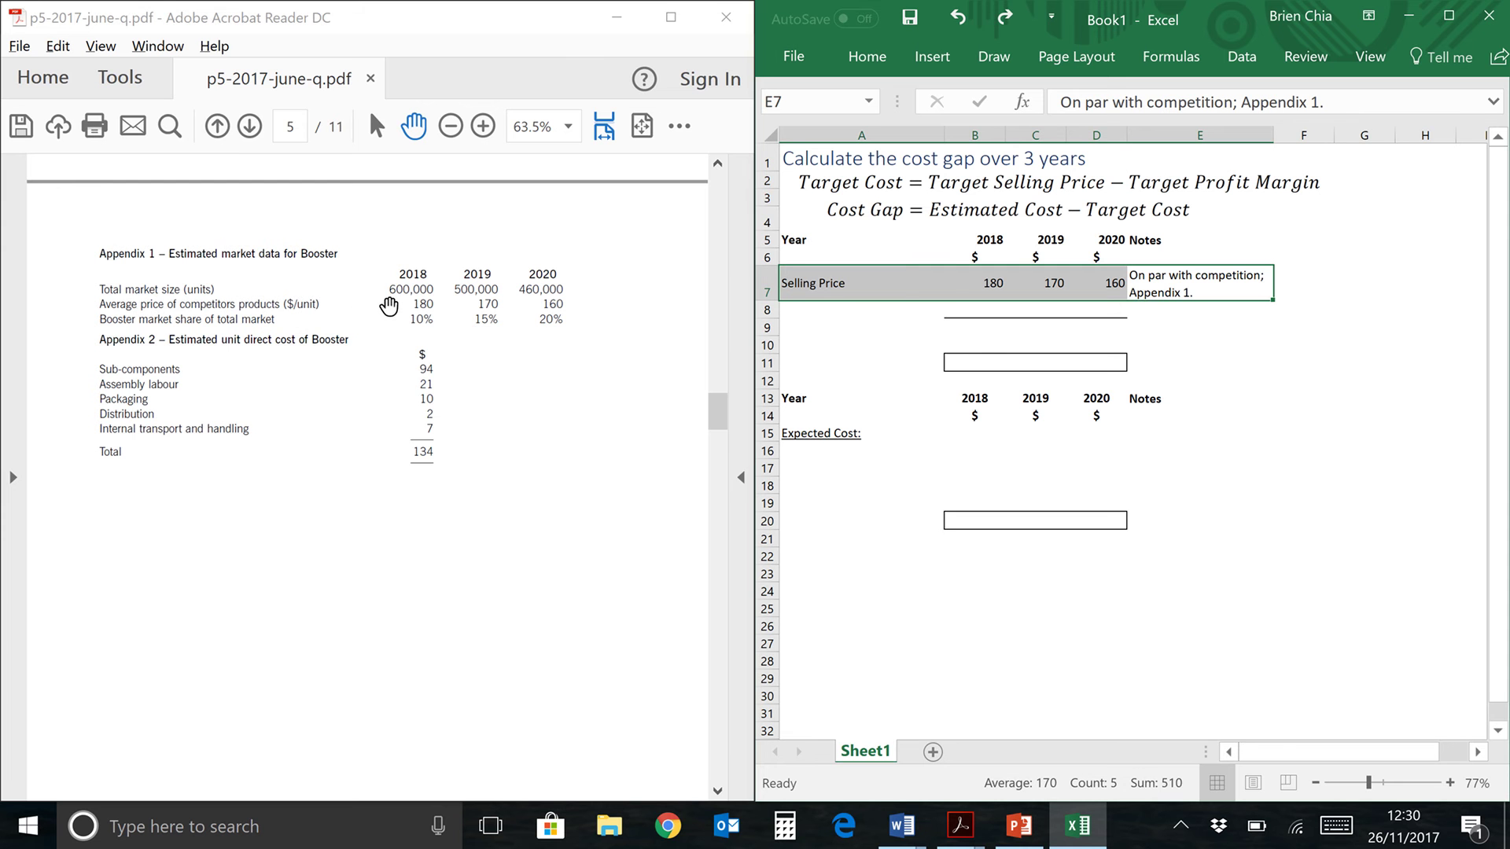
pyautogui.hotkey('ctrl', 'q')
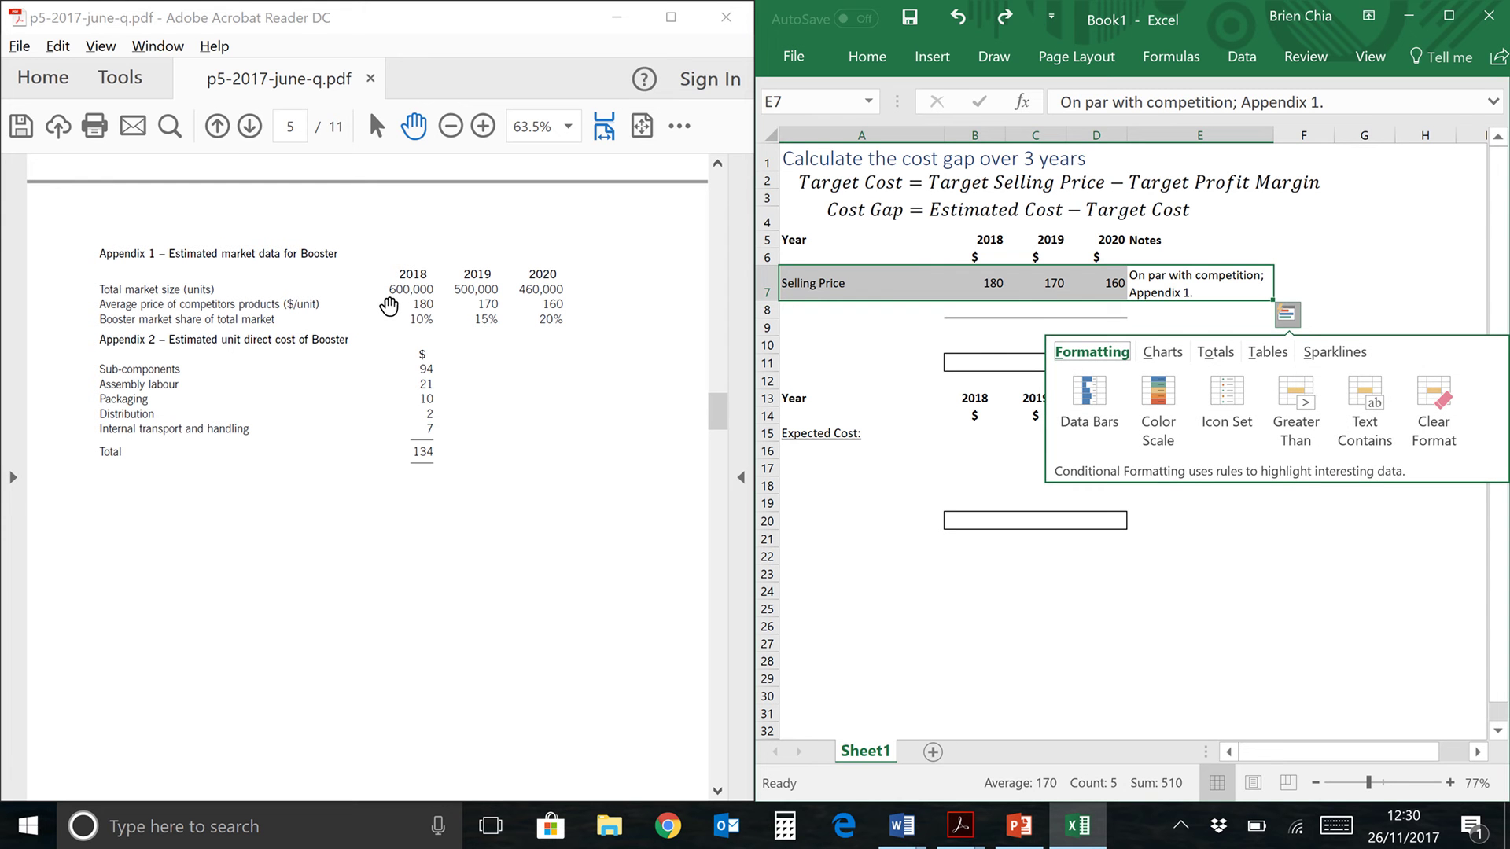
pyautogui.click(890, 308)
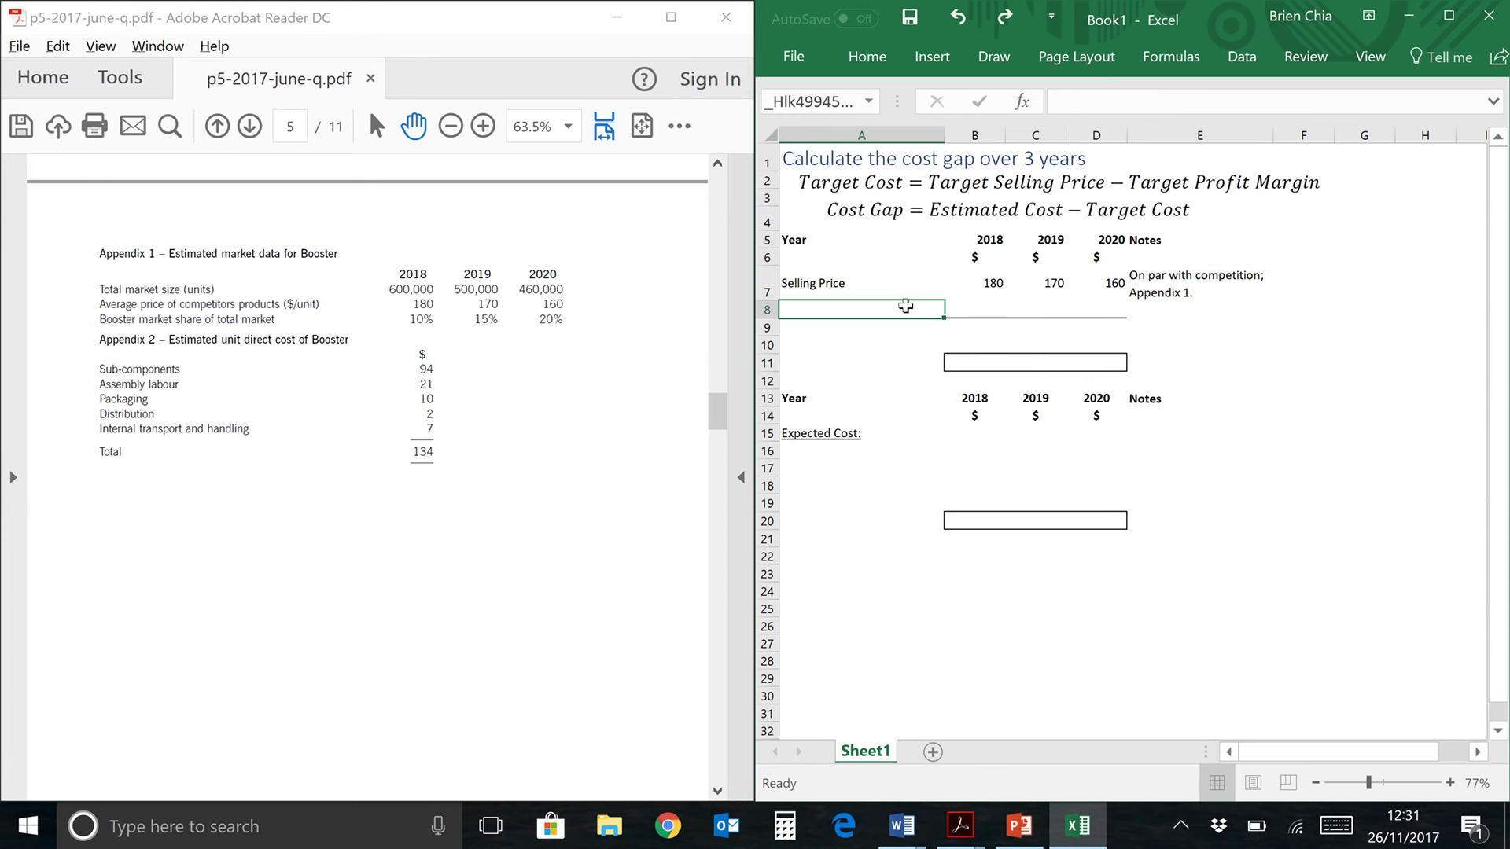
pyautogui.click(1135, 303)
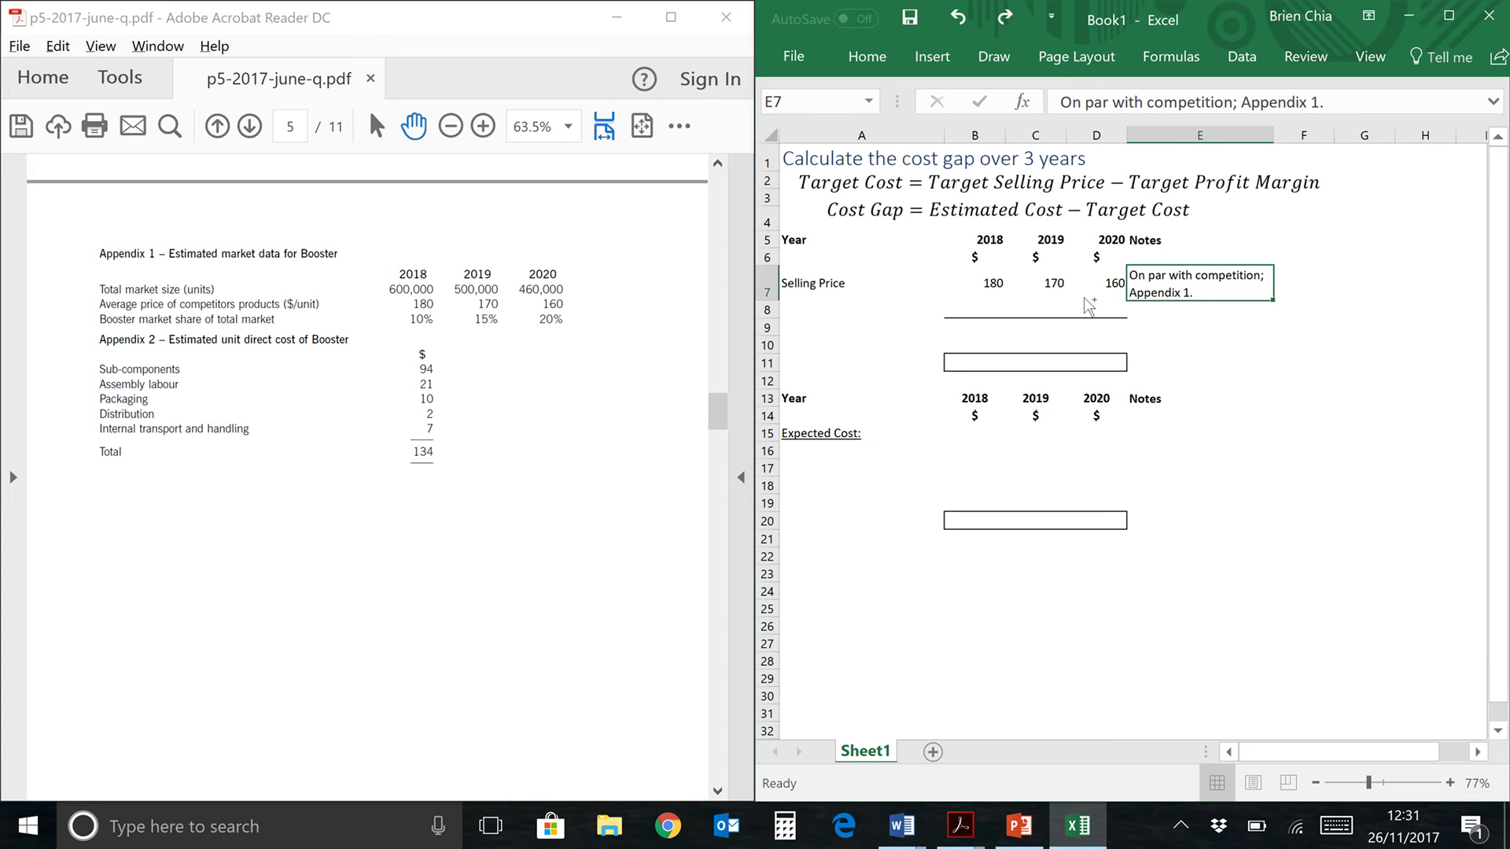
# - Add the 10% higher price row (18, 17, 16) and Estimated Selling price row (198, 187, 176)
pyautogui.write('10% higher price\t18\t17\t16\tDue to proposed features and packaging, although inclusion in target costing calculation is debatable; Para 5.')
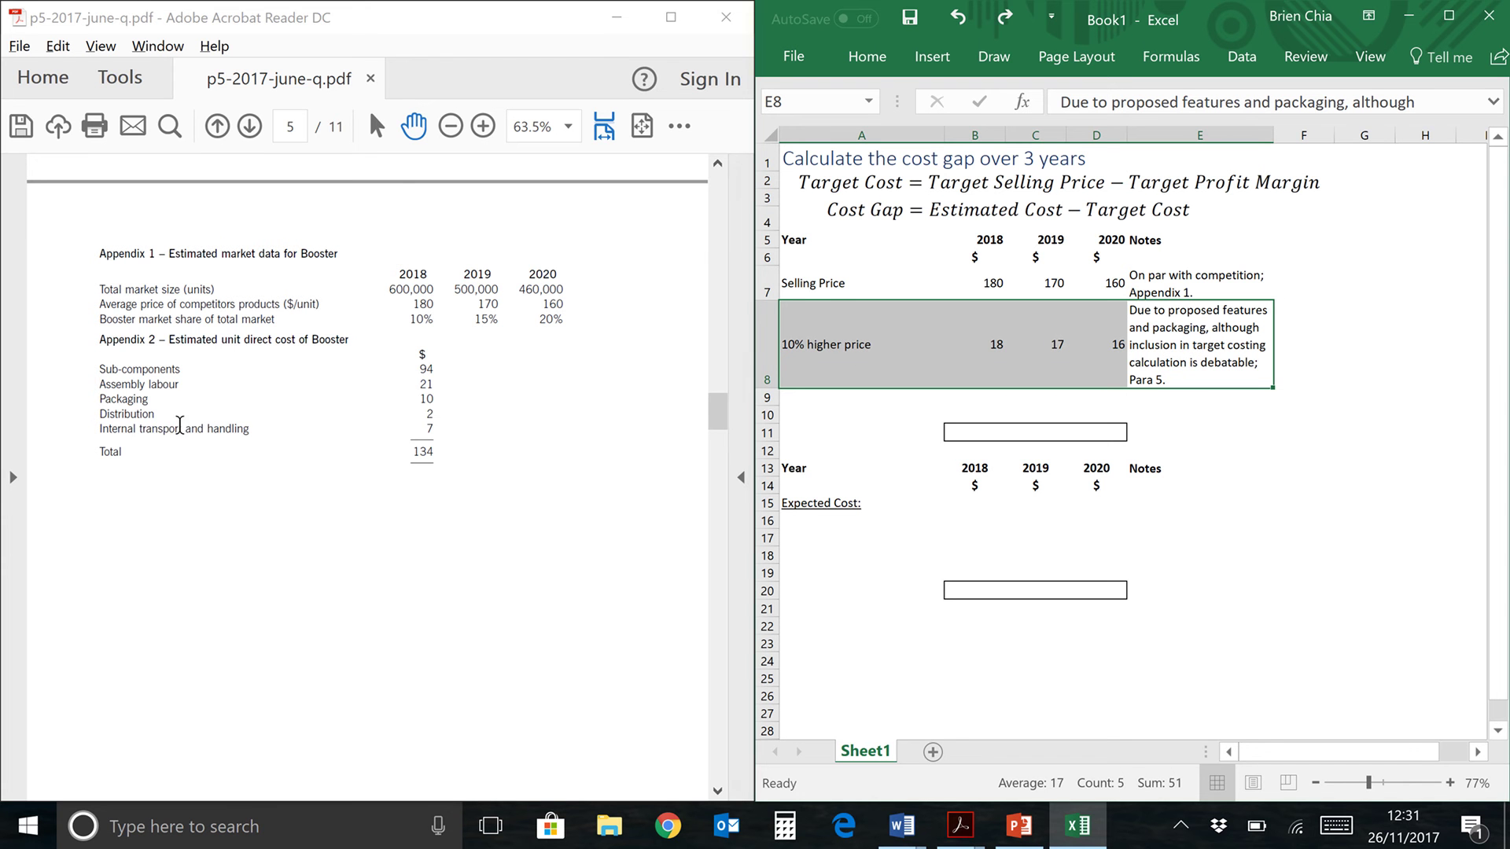
pyautogui.click(69, 273)
pyautogui.scroll(3, 67, 272)
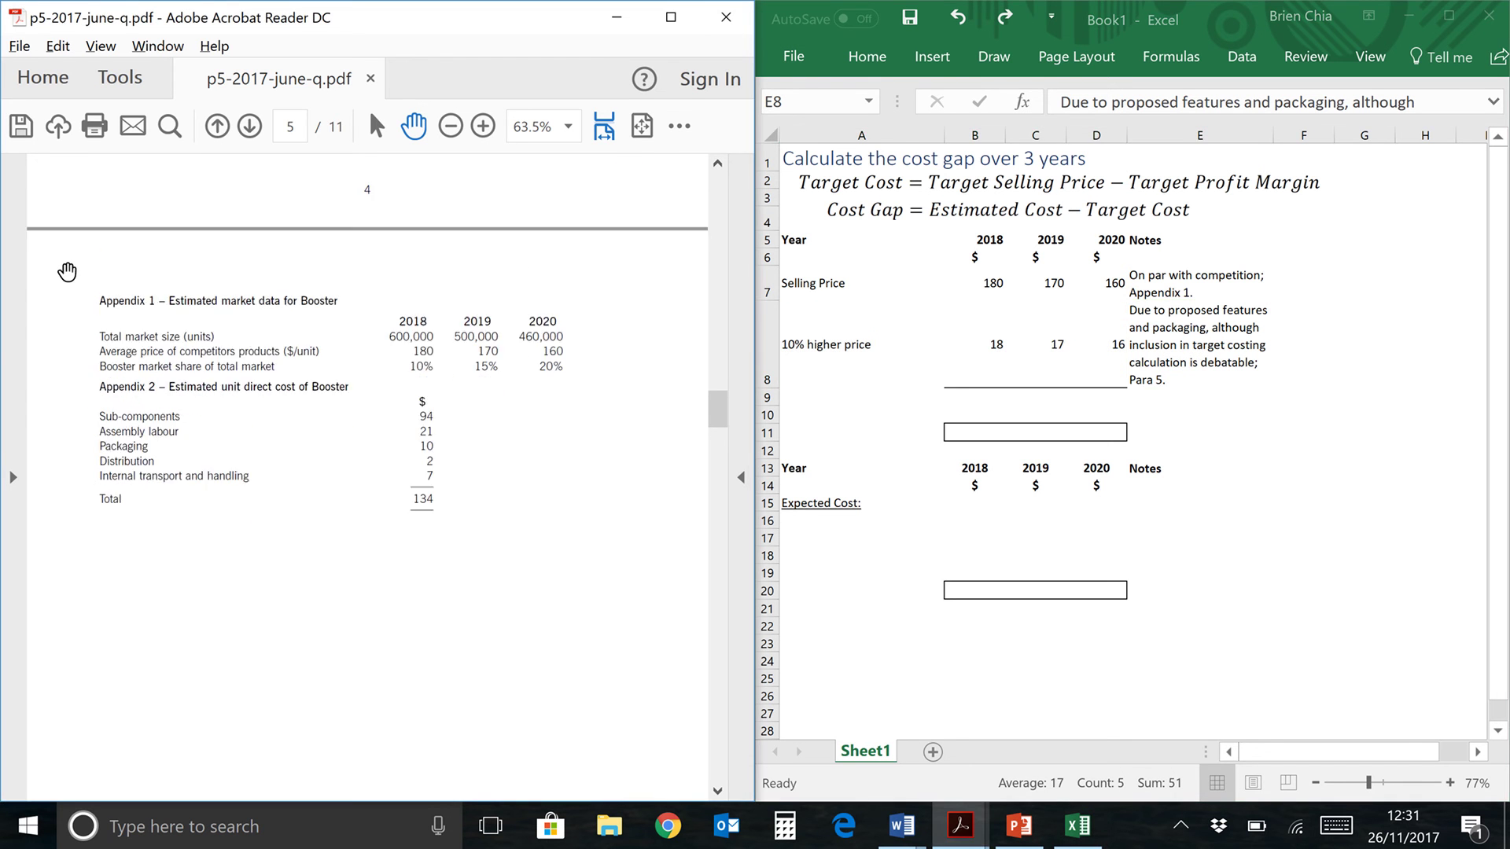
pyautogui.scroll(10, 67, 272)
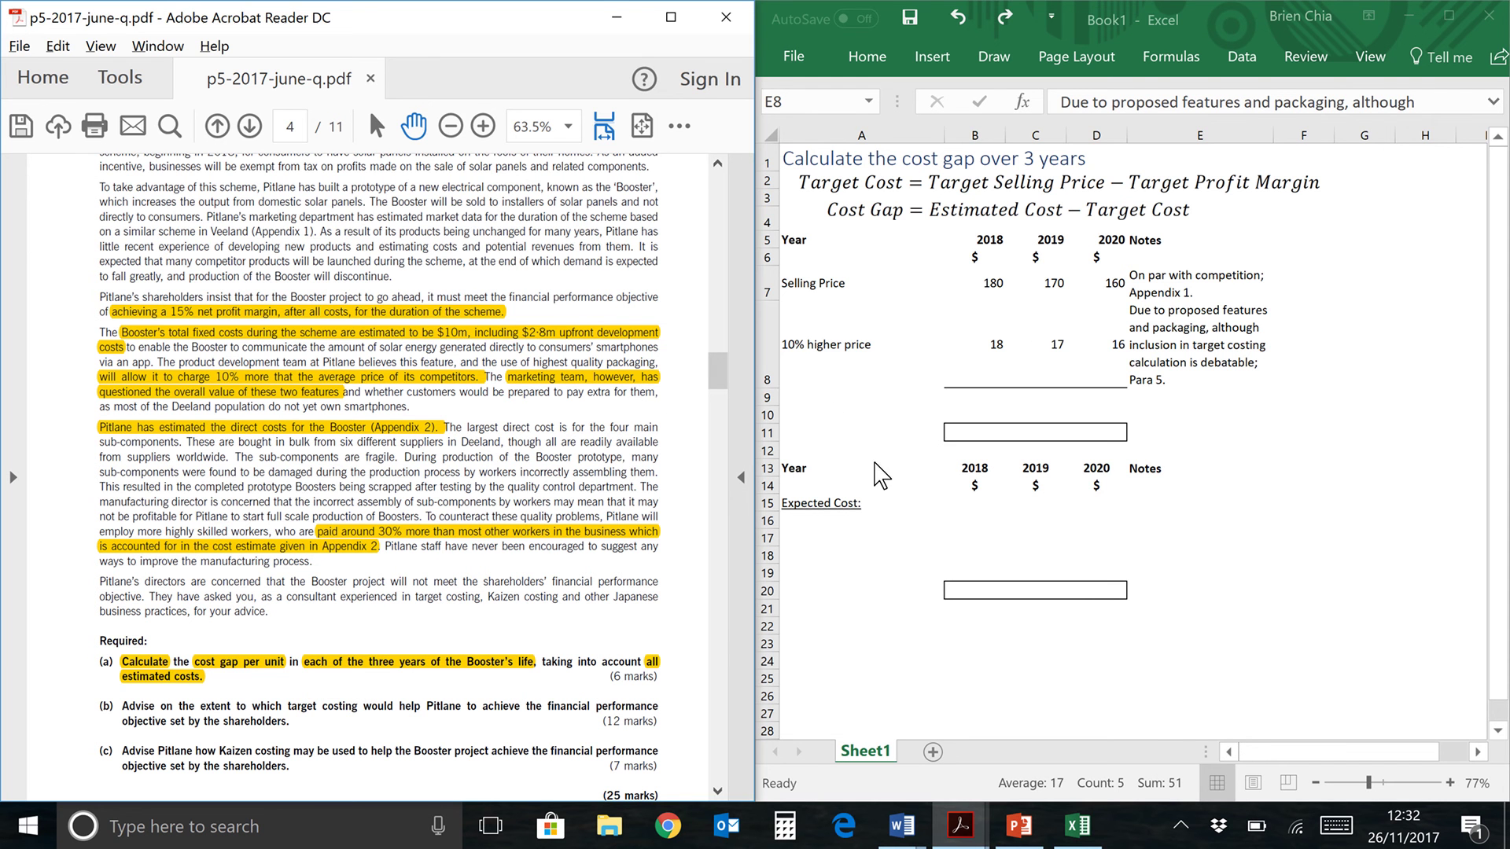
pyautogui.hotkey('alt', 'Tab')
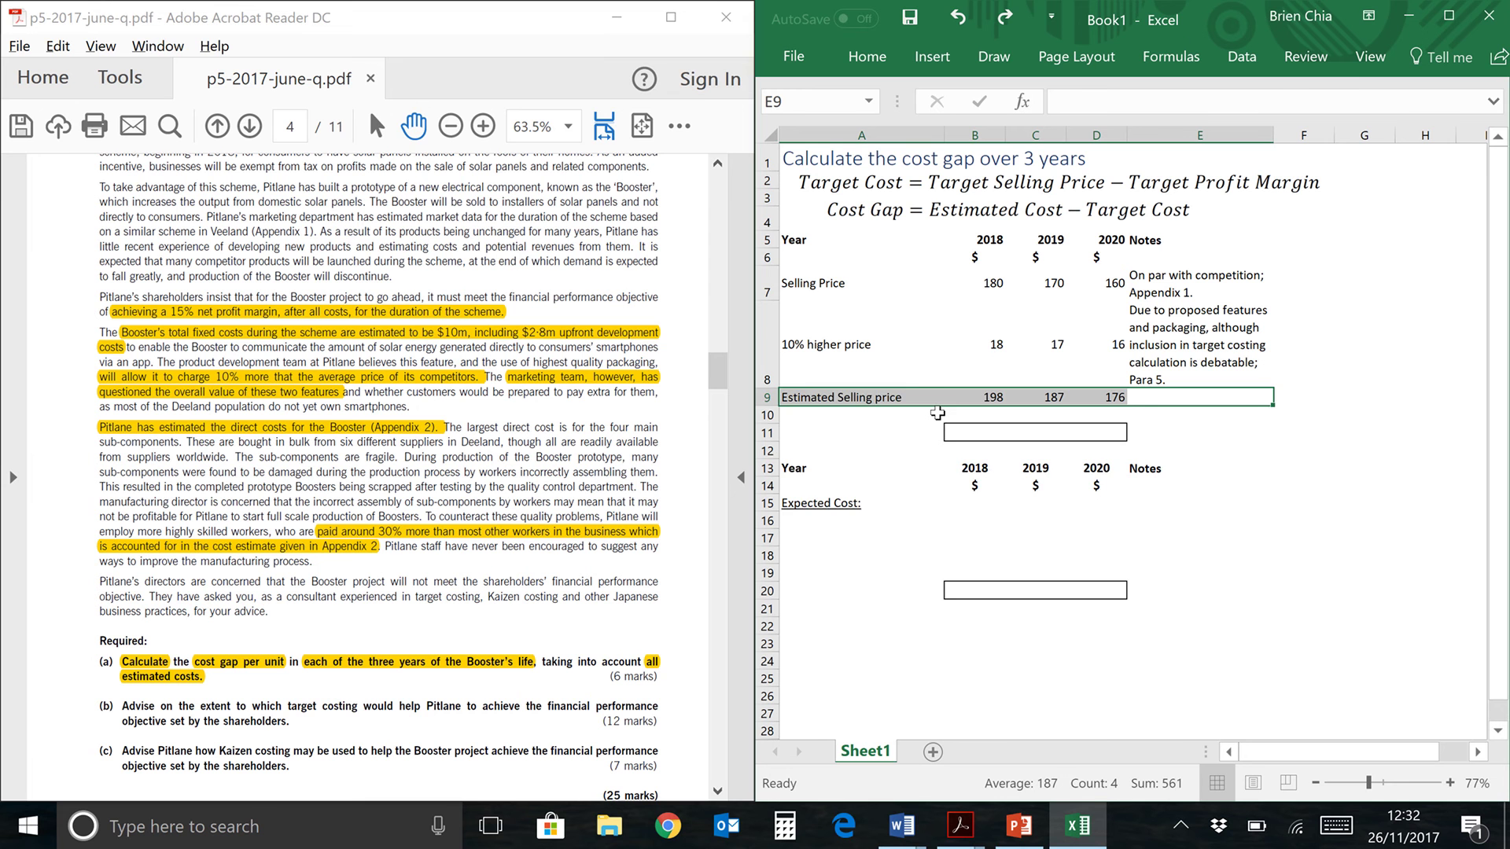
# - Add the 'Less: 15% Net profit' row of -29.7, -28.1 and -26.4 in row 10
pyautogui.click(937, 413)
pyautogui.write('Less: 15% Net profit\t-29.7\t-28.1\t-26.4\tReturn as required by shareholders; Para 4.')
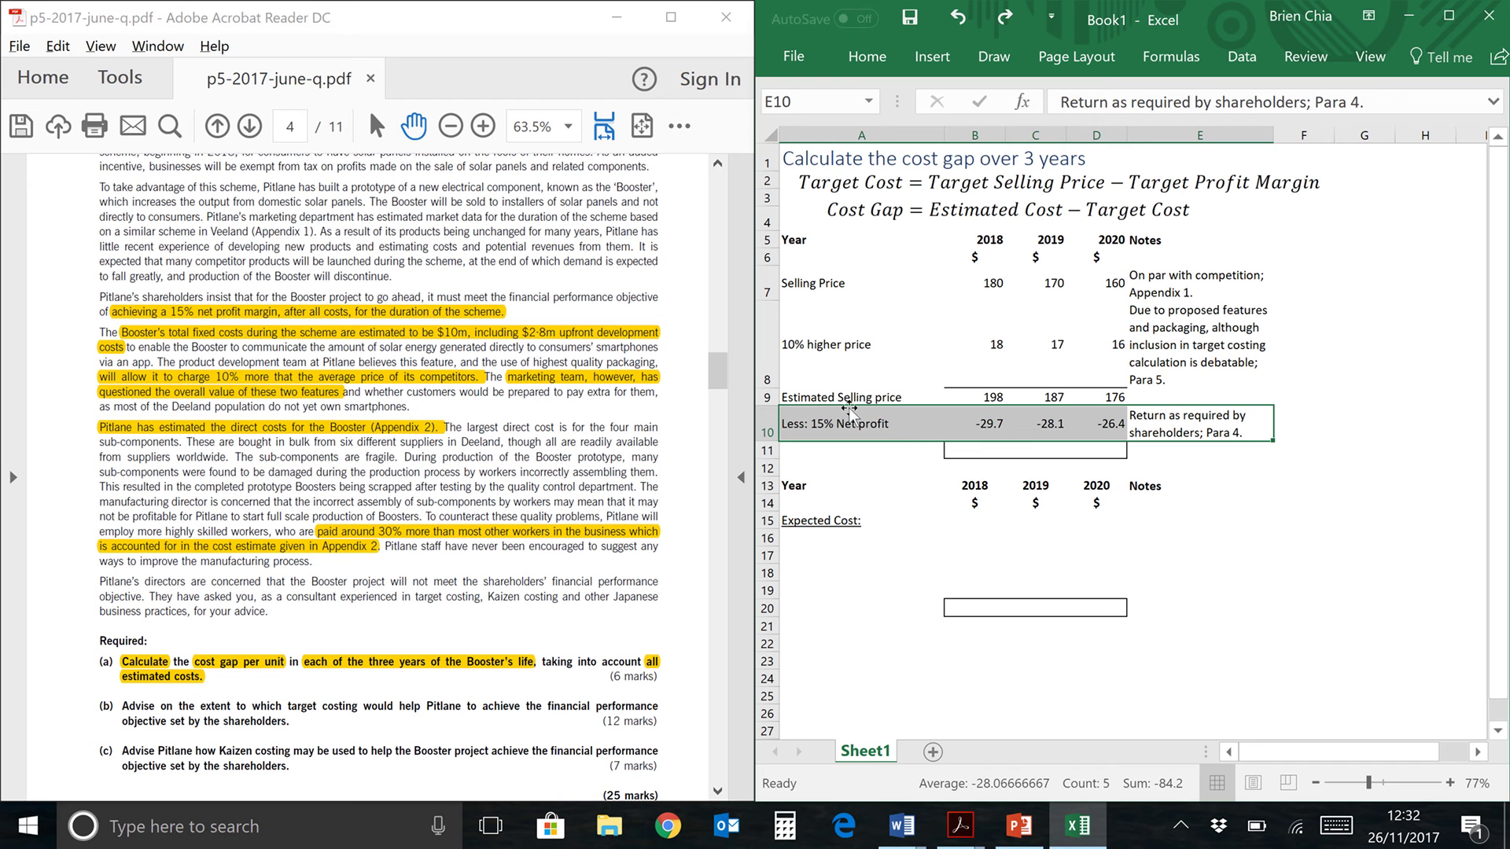
pyautogui.click(260, 317)
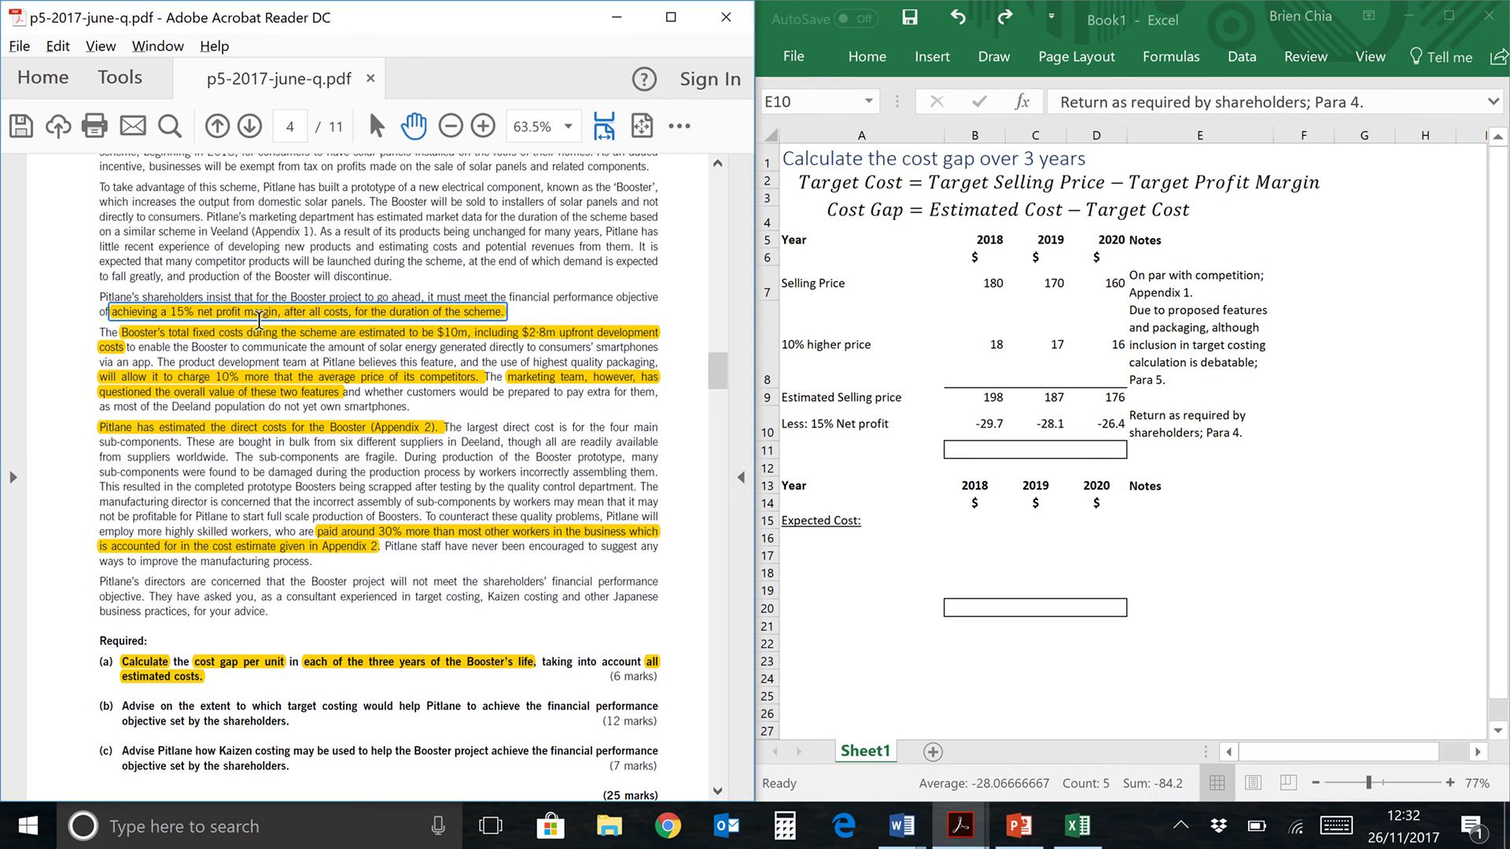
pyautogui.hotkey('alt', 'Tab')
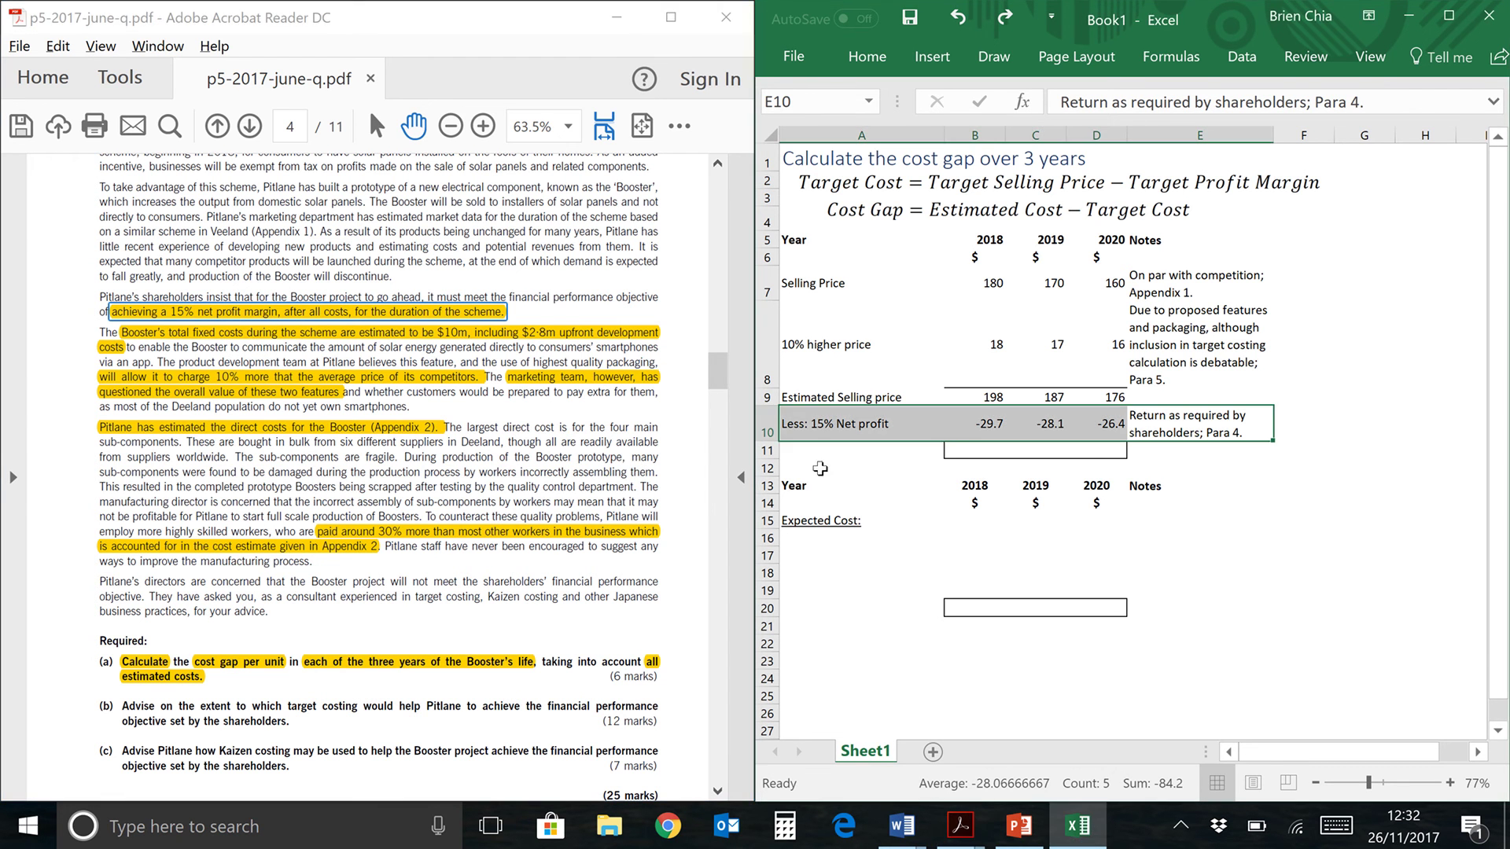
# - Add the bold Target cost per unit row of 168.3, 158.9 and 149.6
pyautogui.hotkey('ctrl', 'z')
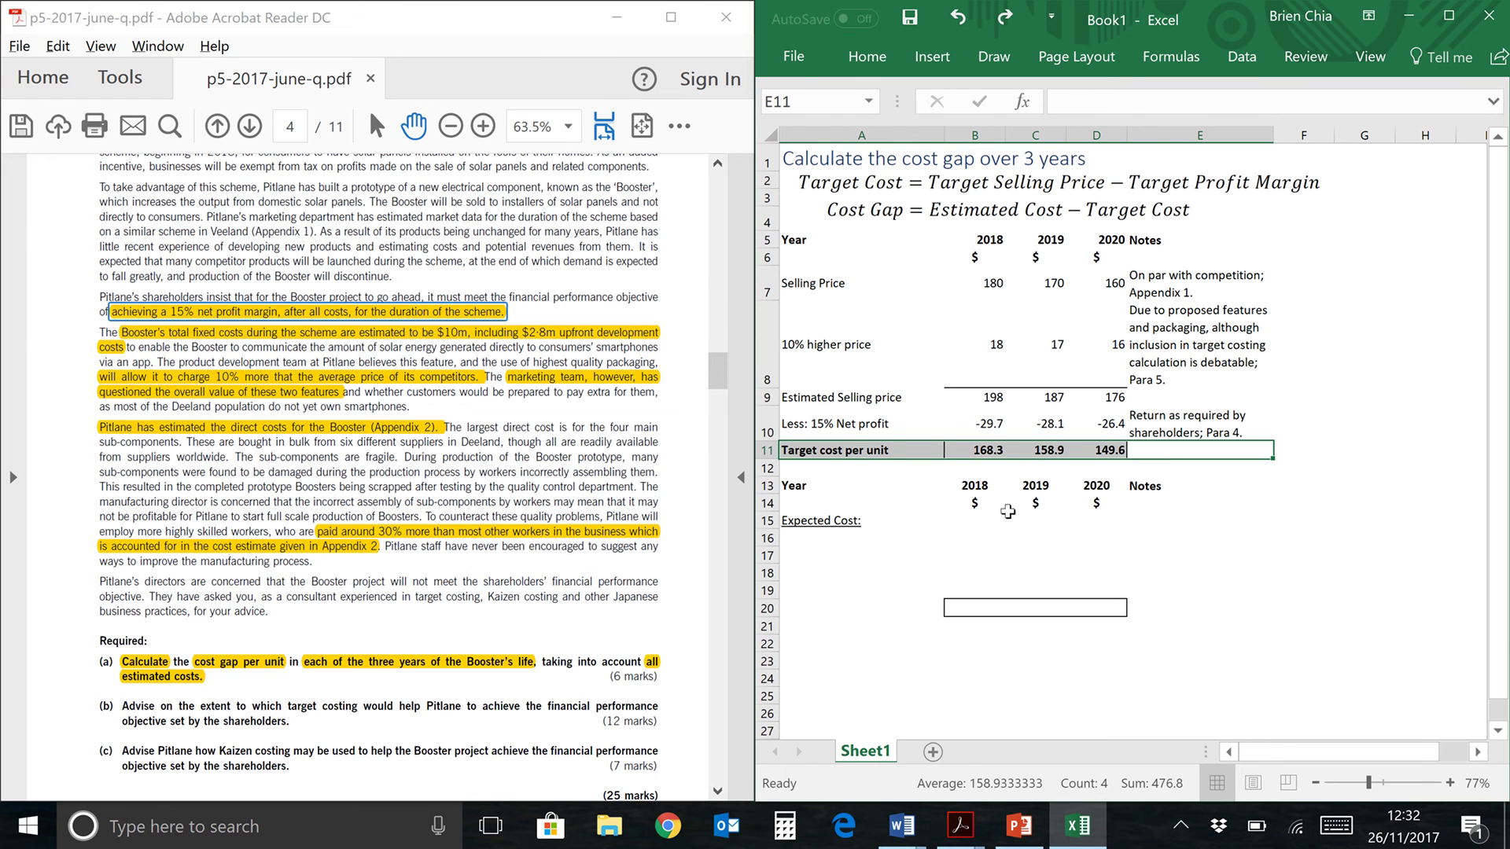
pyautogui.hotkey('ctrl', 'q')
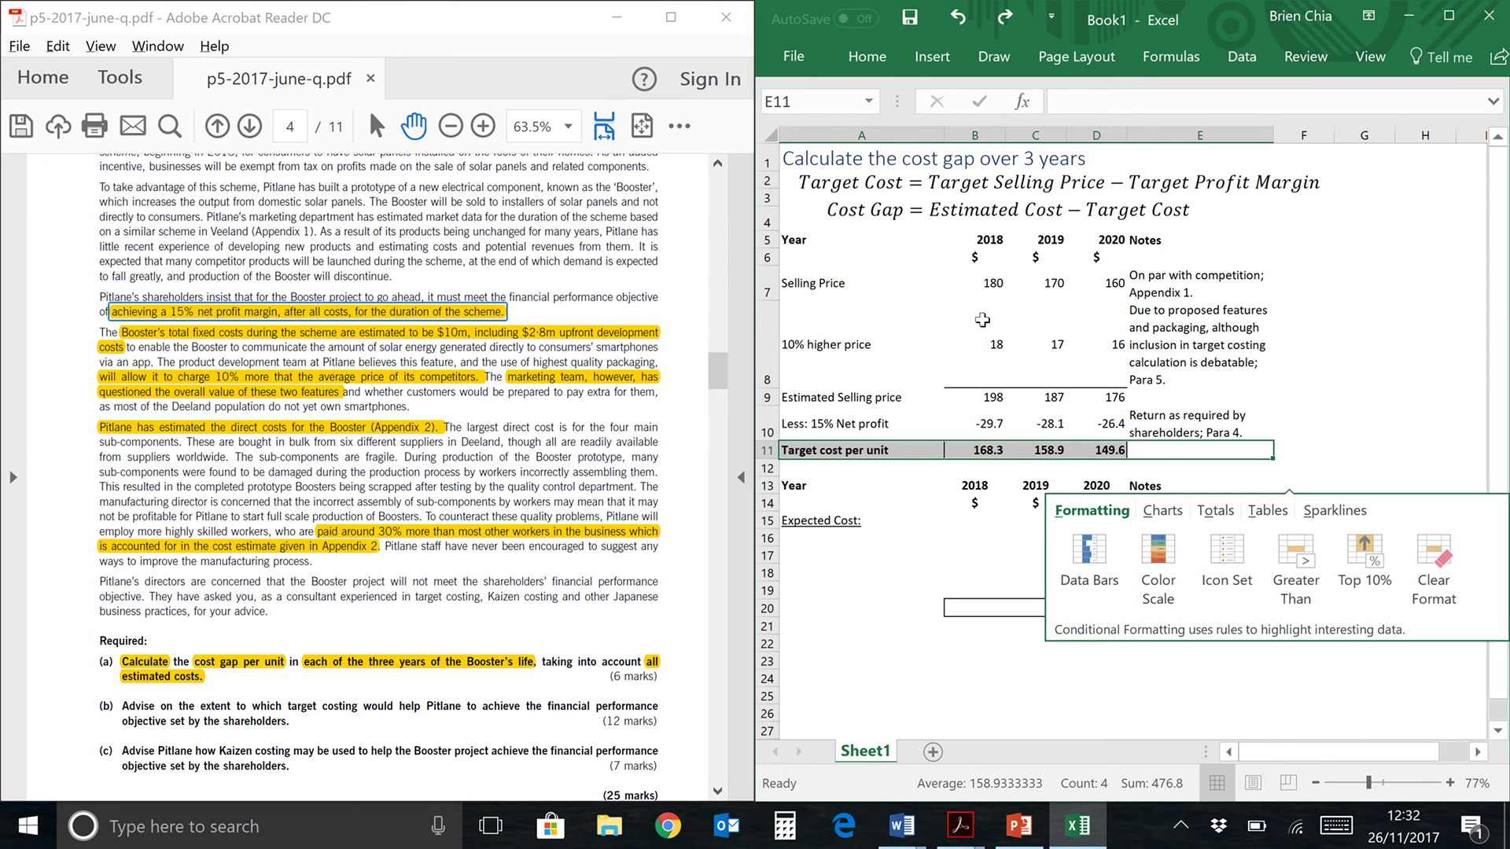
pyautogui.click(889, 285)
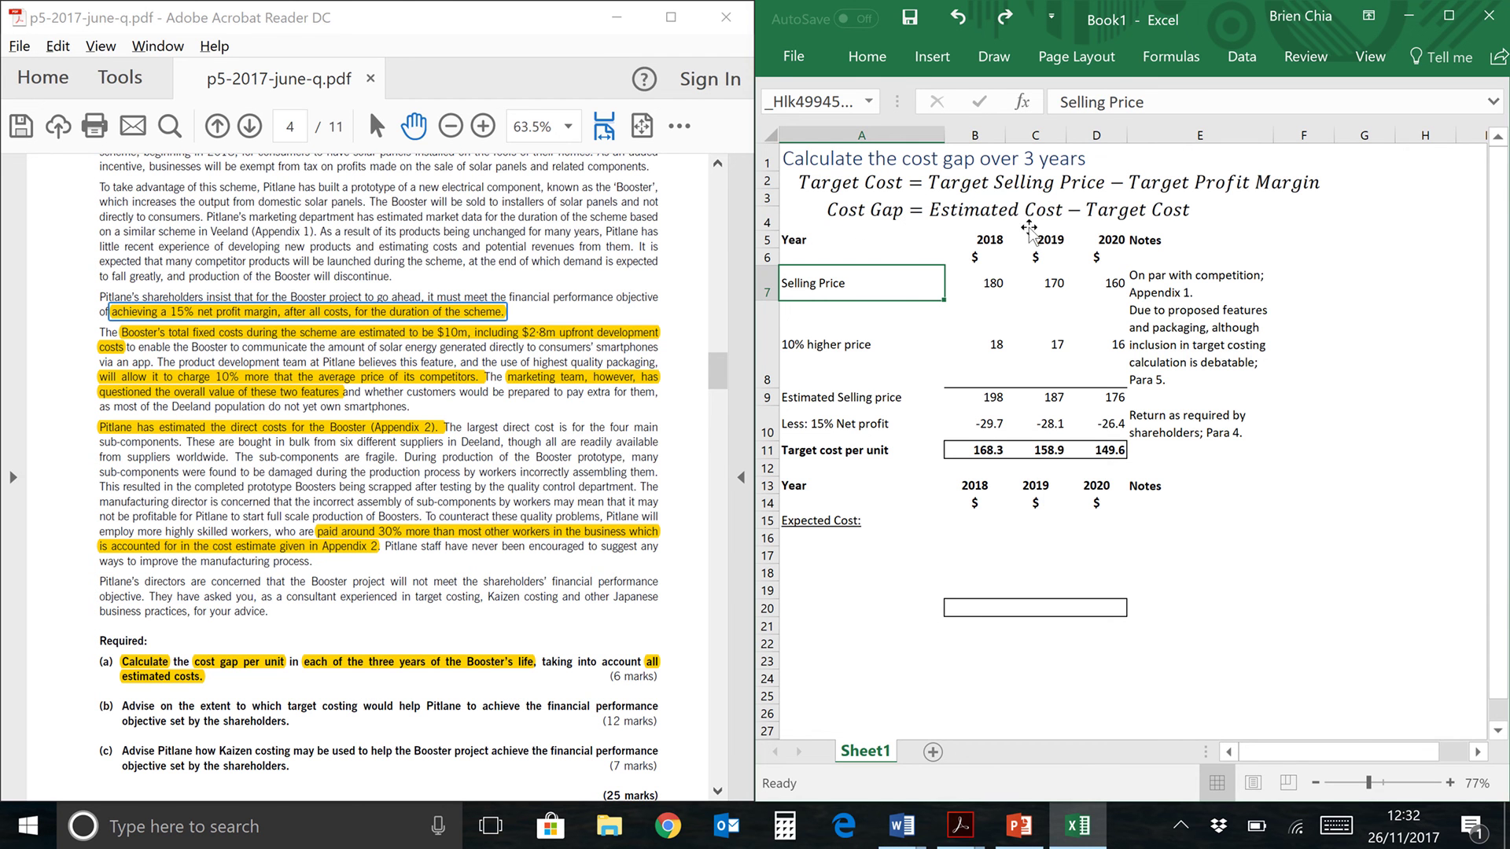
# - Add Total Direct costs per unit of 134 in row 16, checking the total in Appendix 2
pyautogui.click(886, 521)
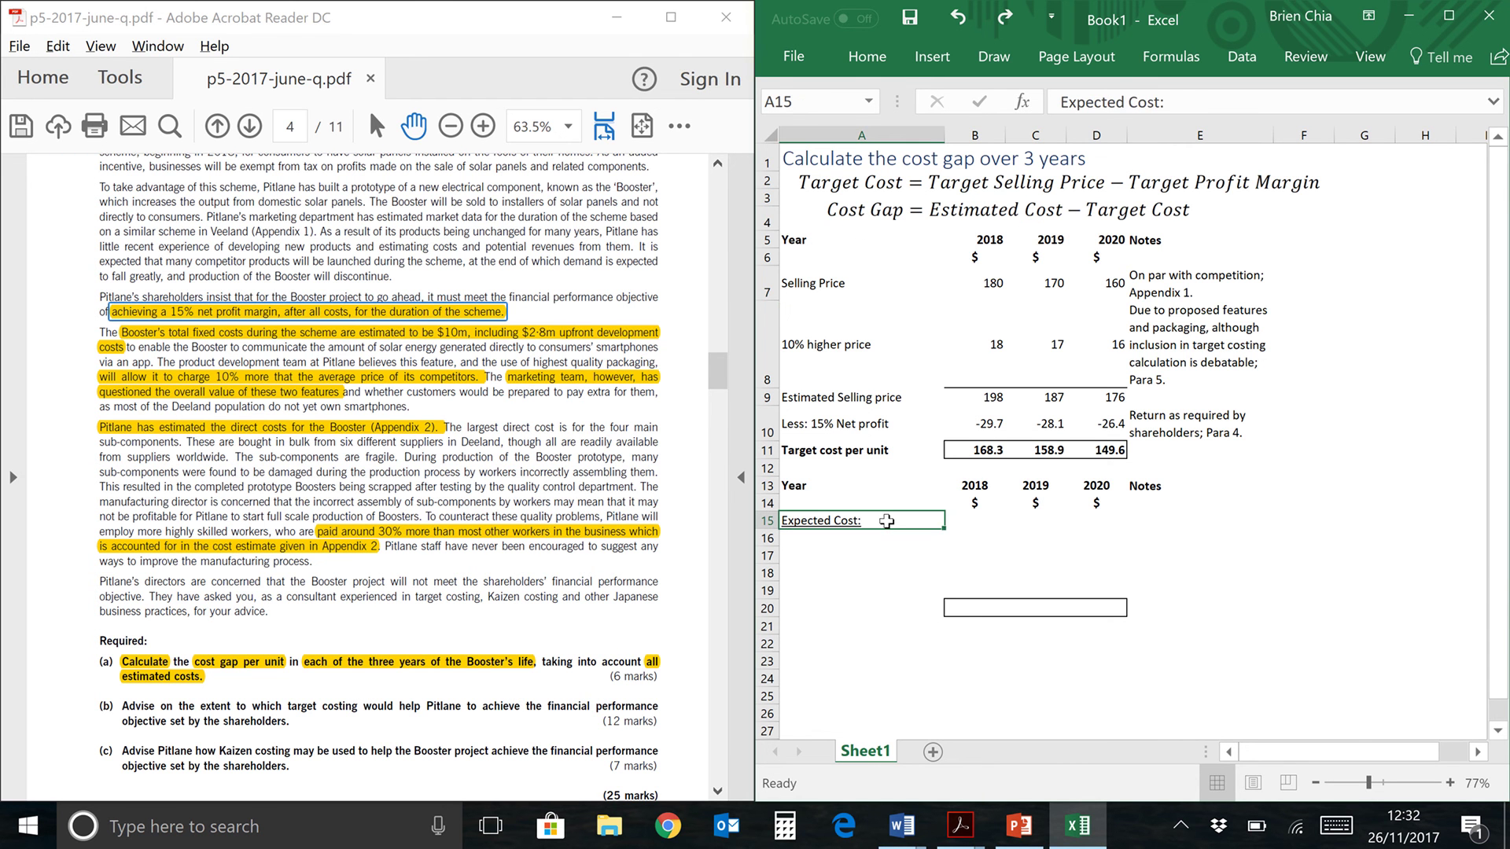
pyautogui.press('Down')
pyautogui.write('Total Direct costs per unit\t134\t134\t134\tEstimated by Pitlane; Appendix 2')
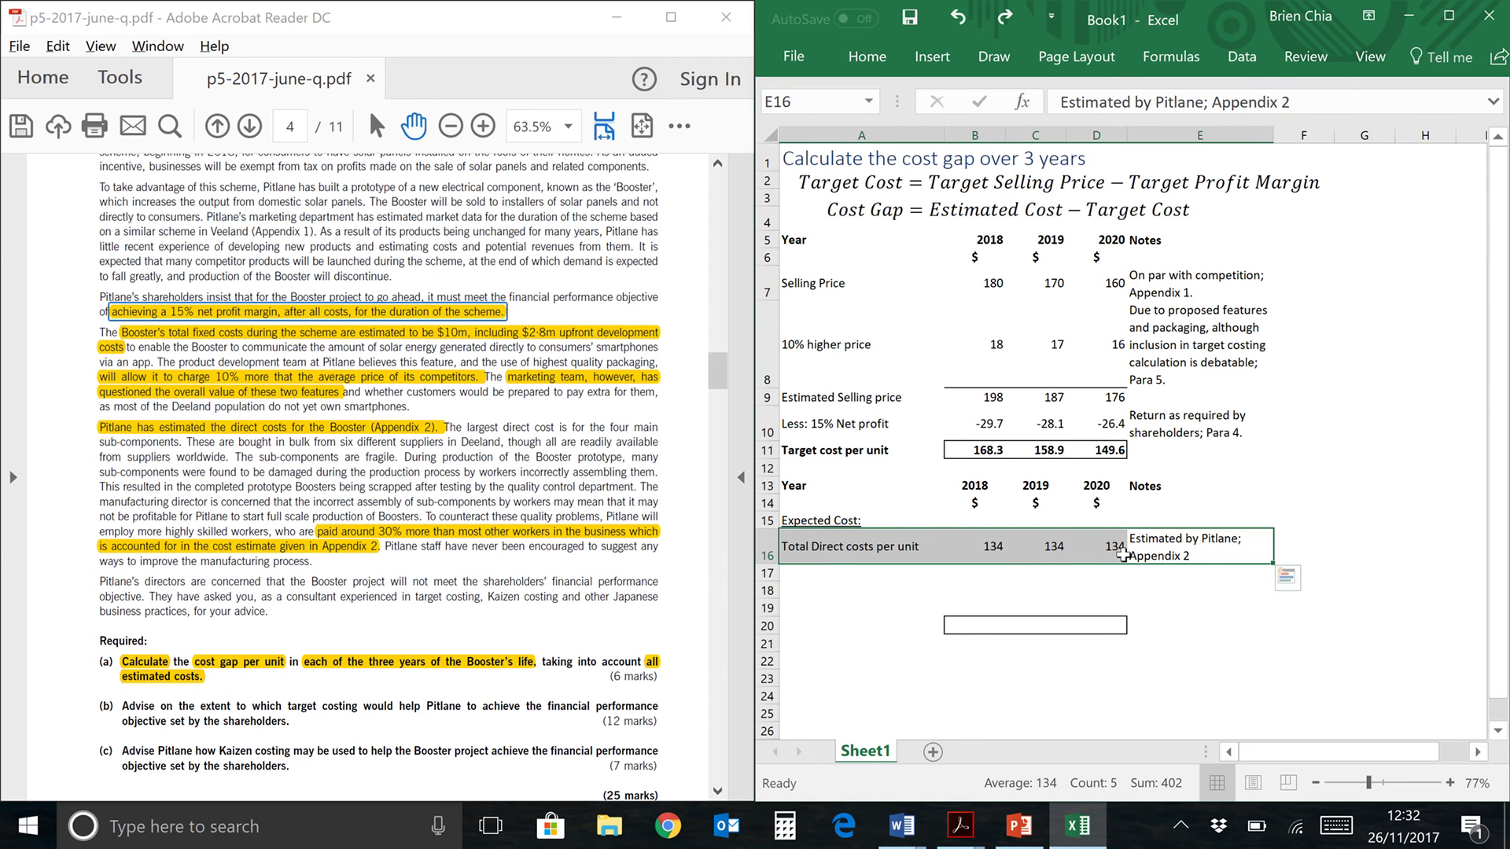
pyautogui.click(637, 494)
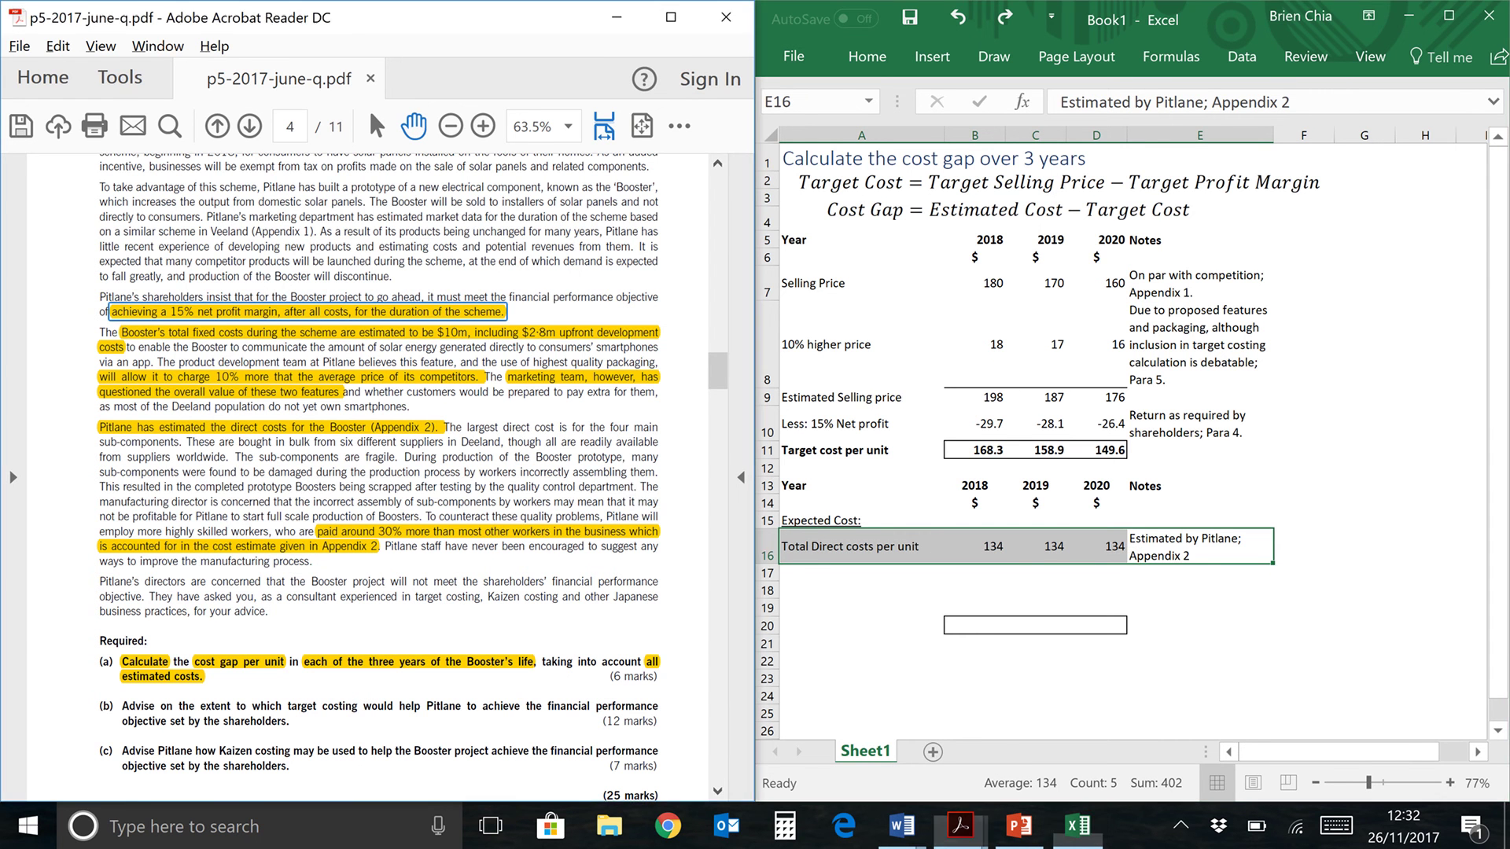
pyautogui.scroll(-12, 637, 493)
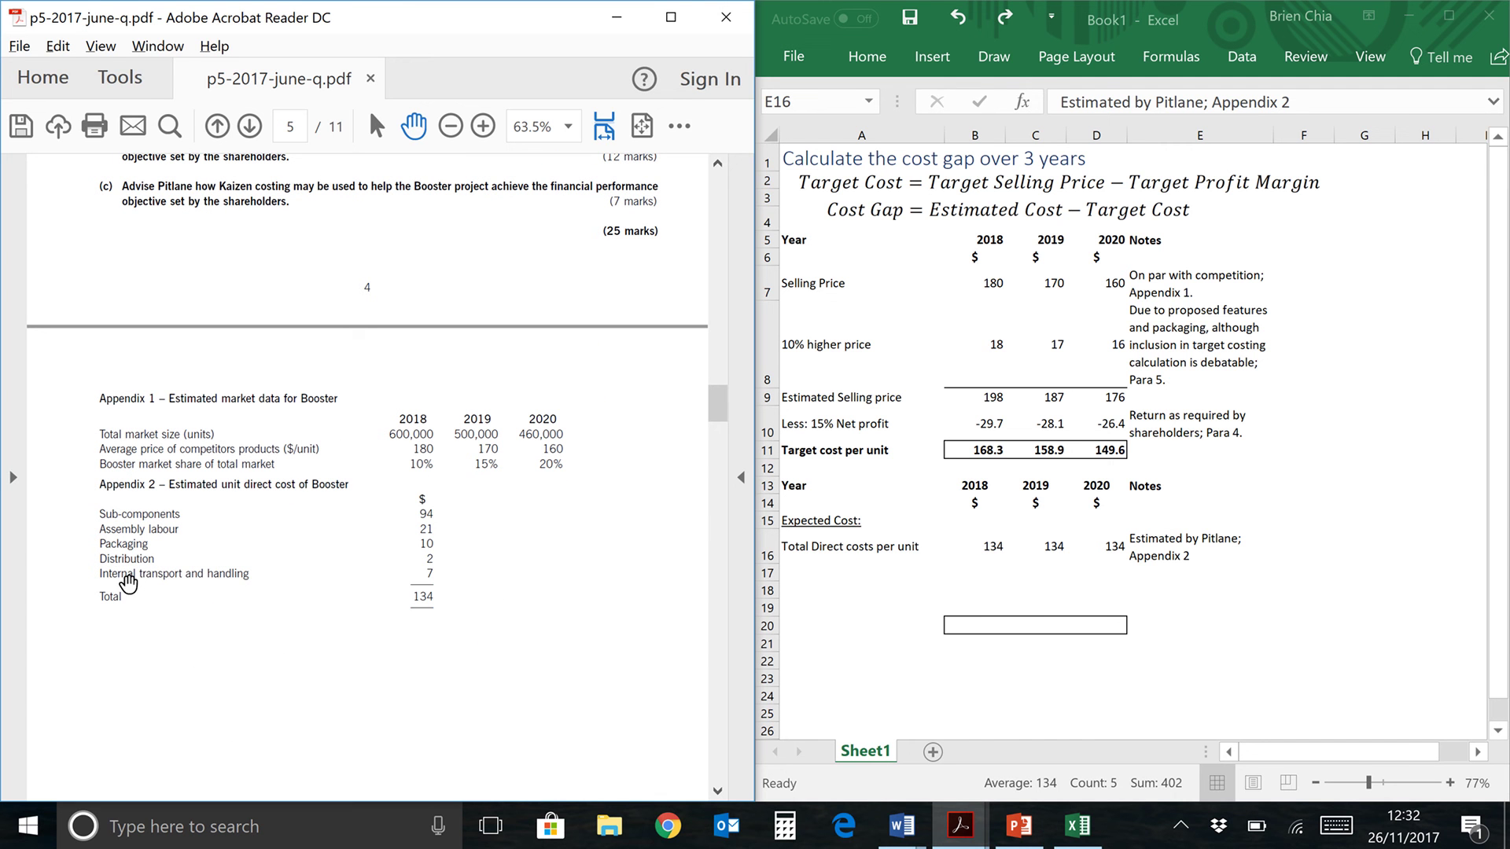
pyautogui.click(413, 600)
pyautogui.click(413, 600)
pyautogui.click(412, 600)
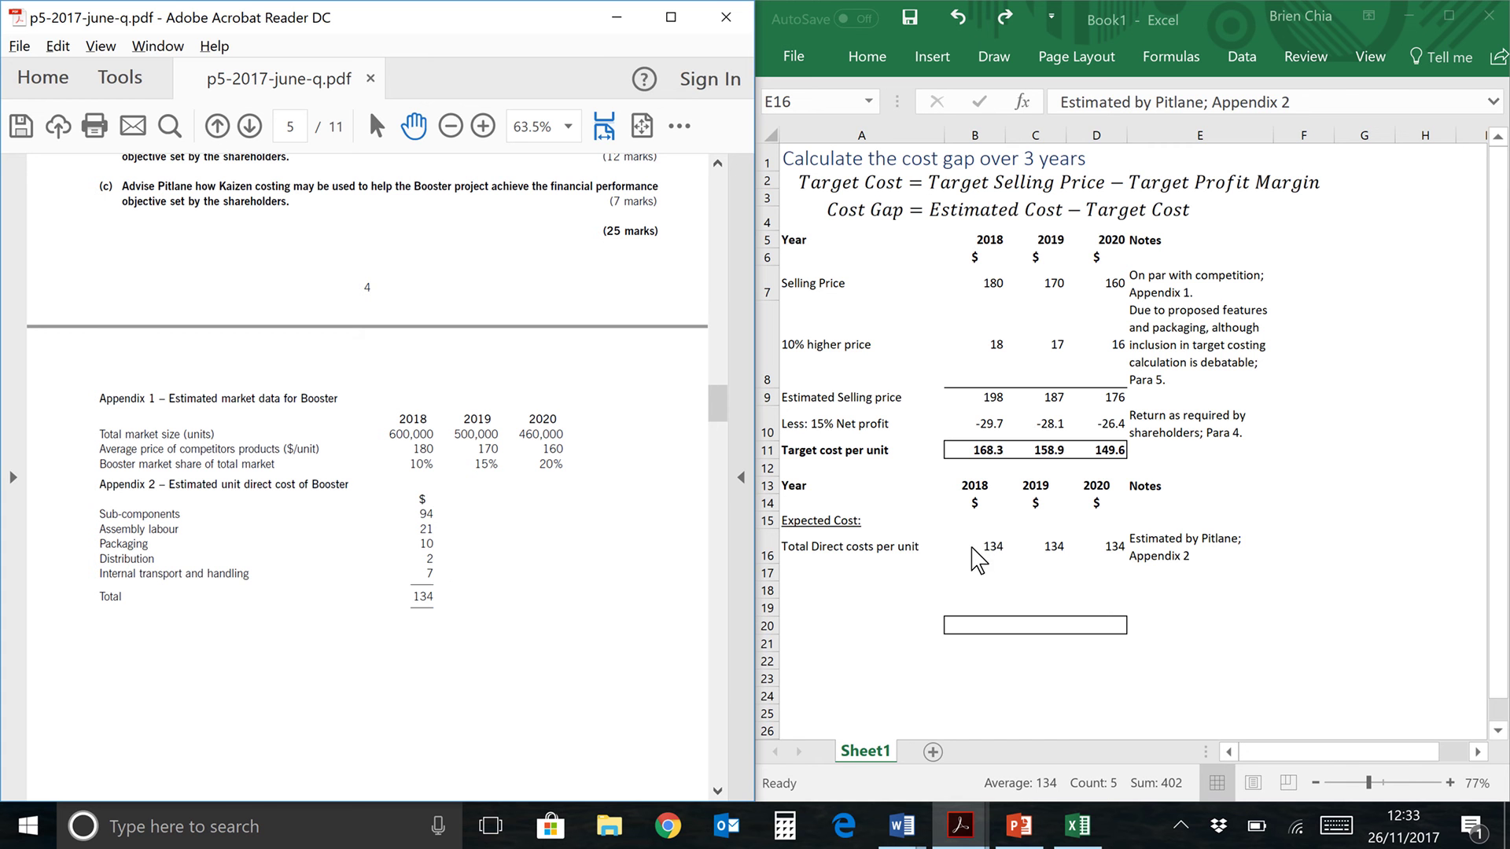
pyautogui.click(925, 550)
# - Add Fixed overhead per unit of 44.05 with notes, checking the $10m fixed costs passage
pyautogui.write('Fixed overhead per unit\t44.05\t44.05\t44.05\t$10m fixed overhead over project period; Para 5')
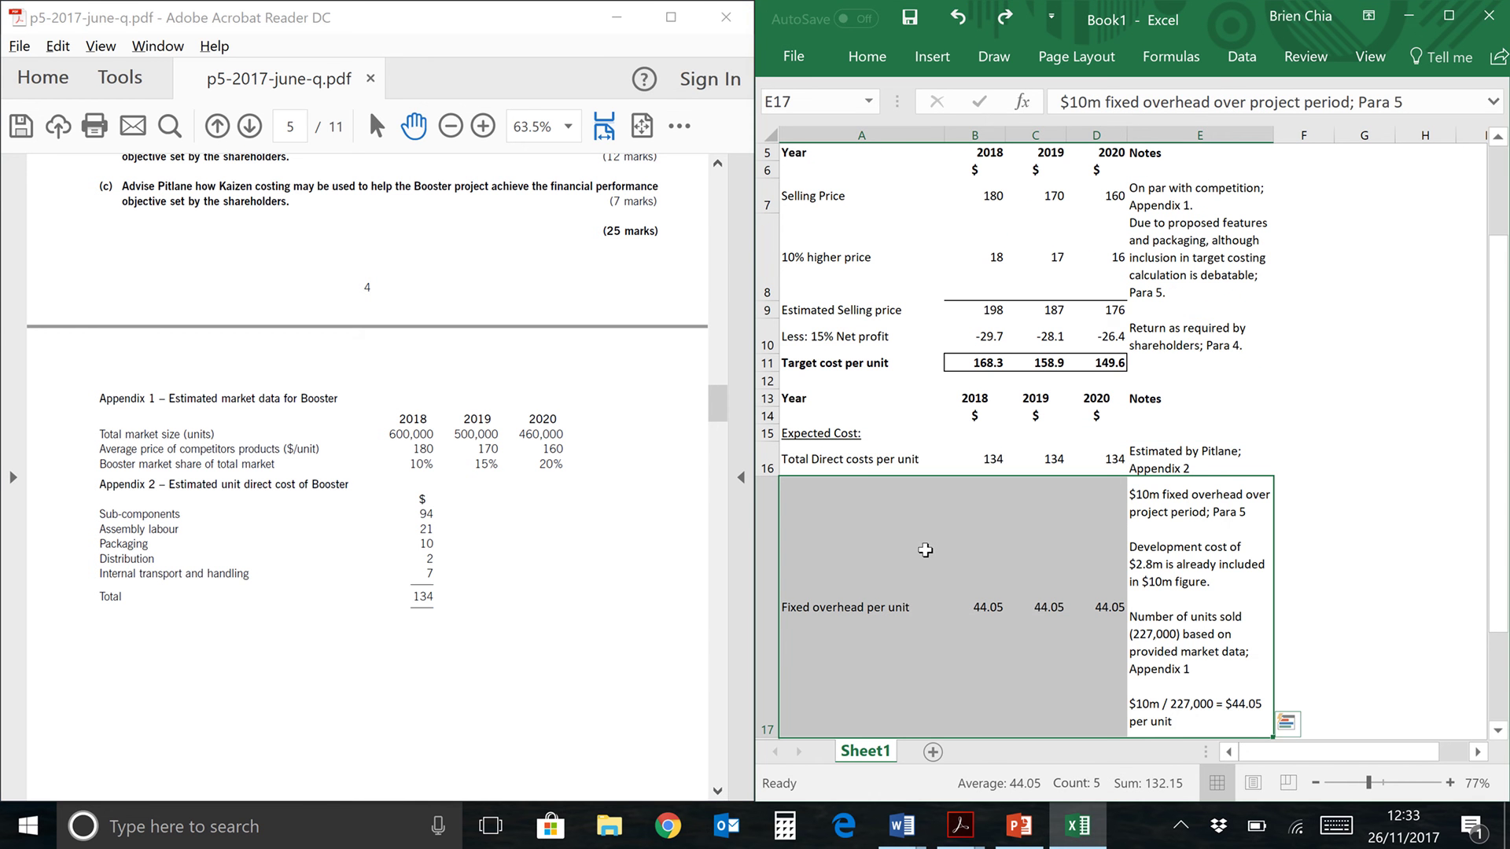
pyautogui.scroll(-5, 1323, 531)
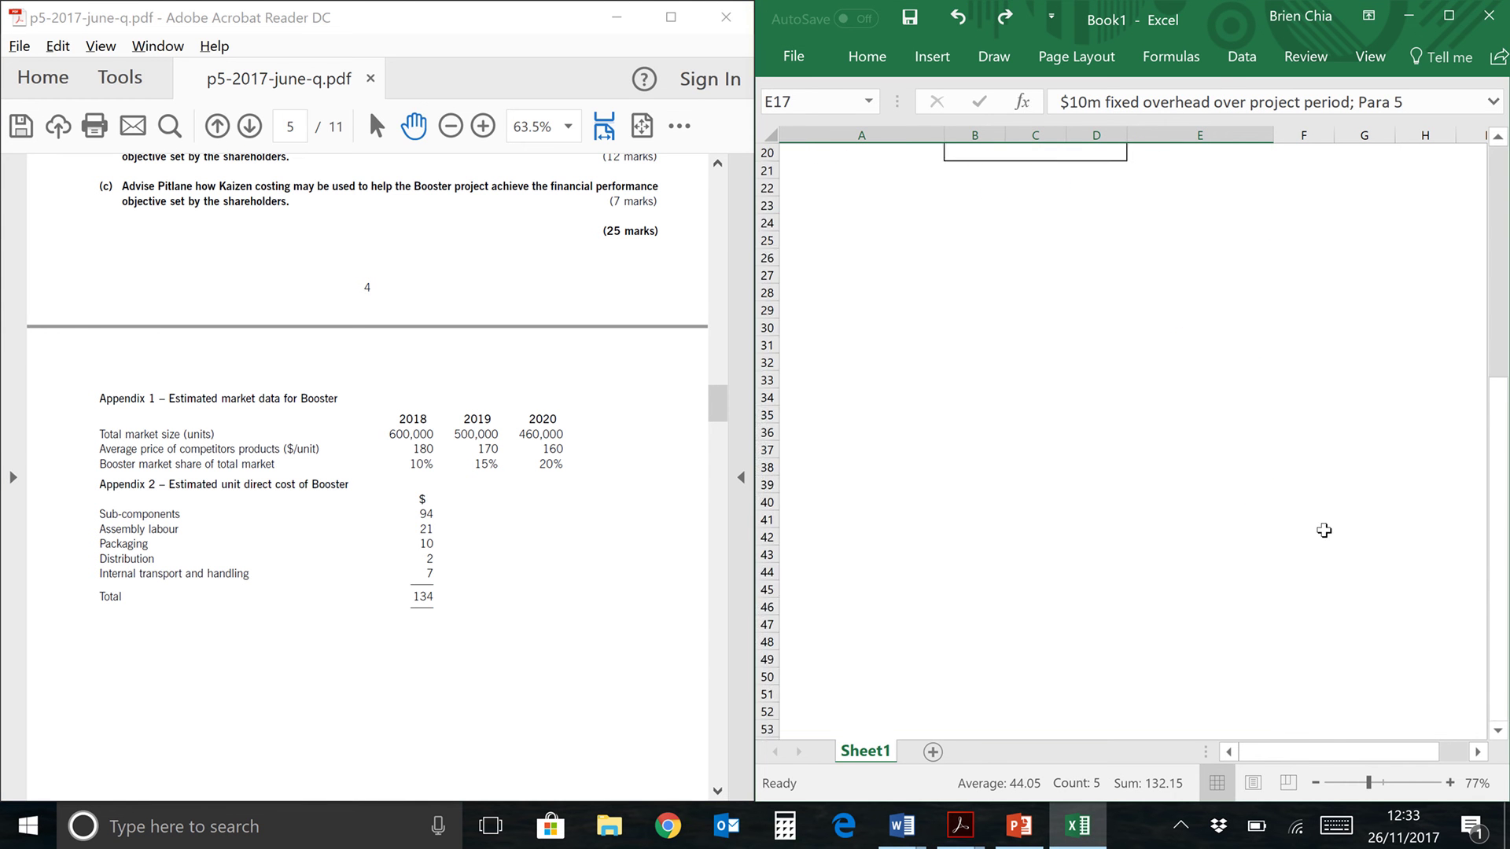
pyautogui.scroll(4, 1323, 531)
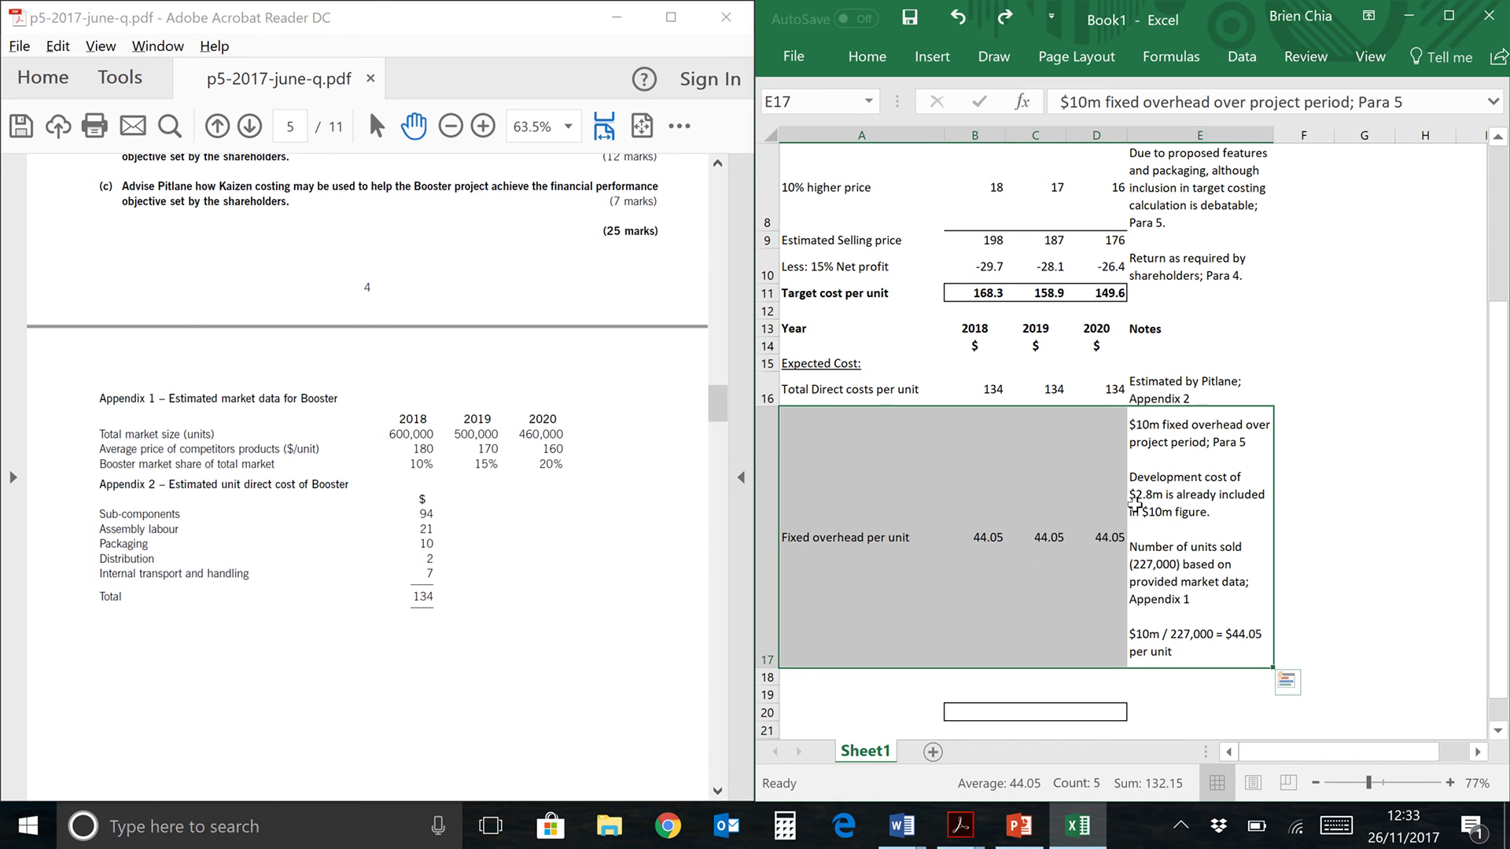
pyautogui.click(559, 364)
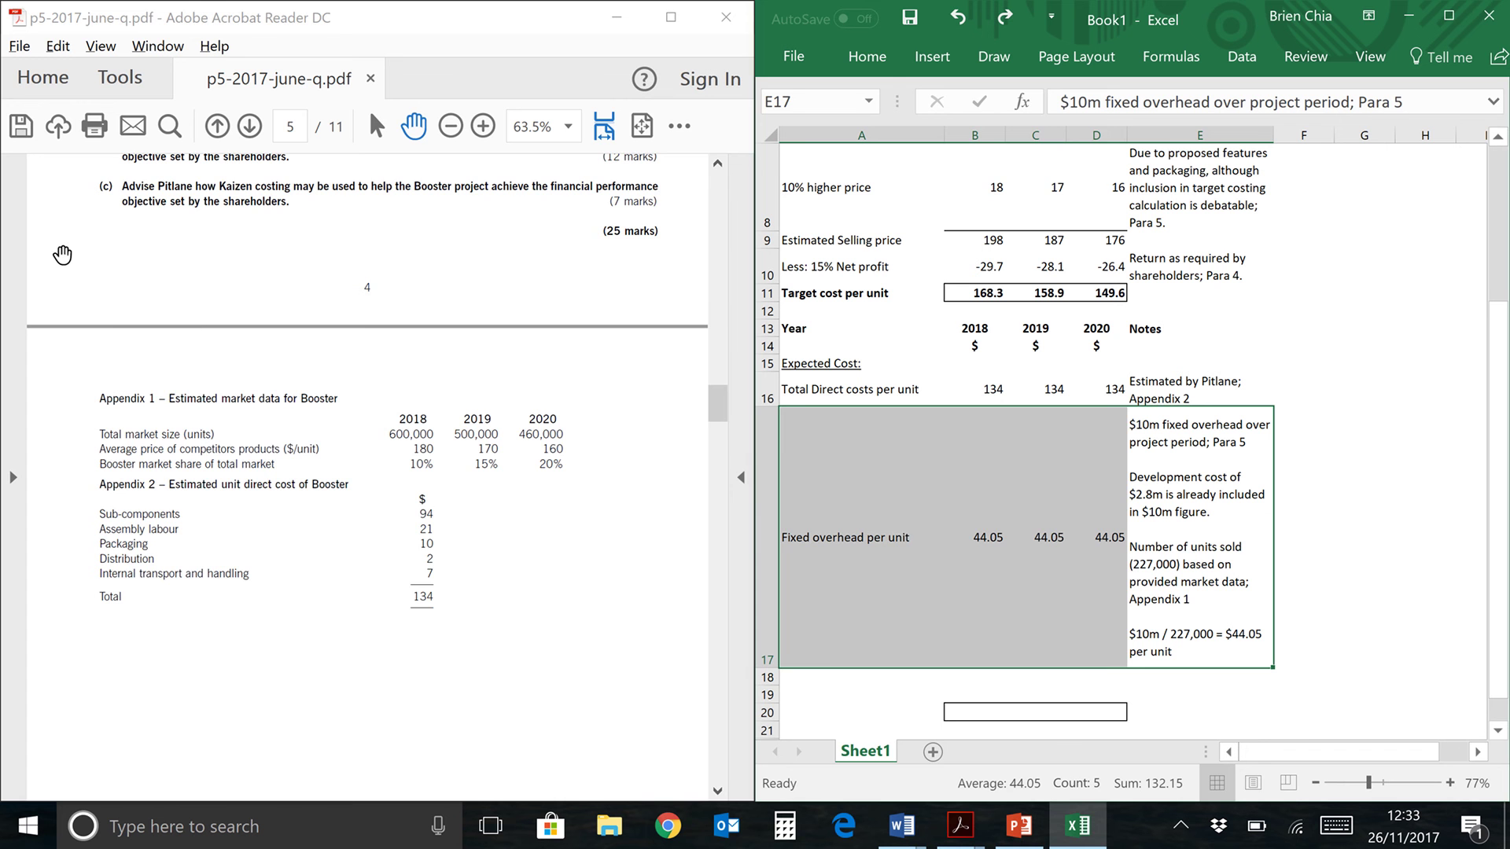
pyautogui.moveTo(62, 254); pyautogui.dragTo(62, 848)
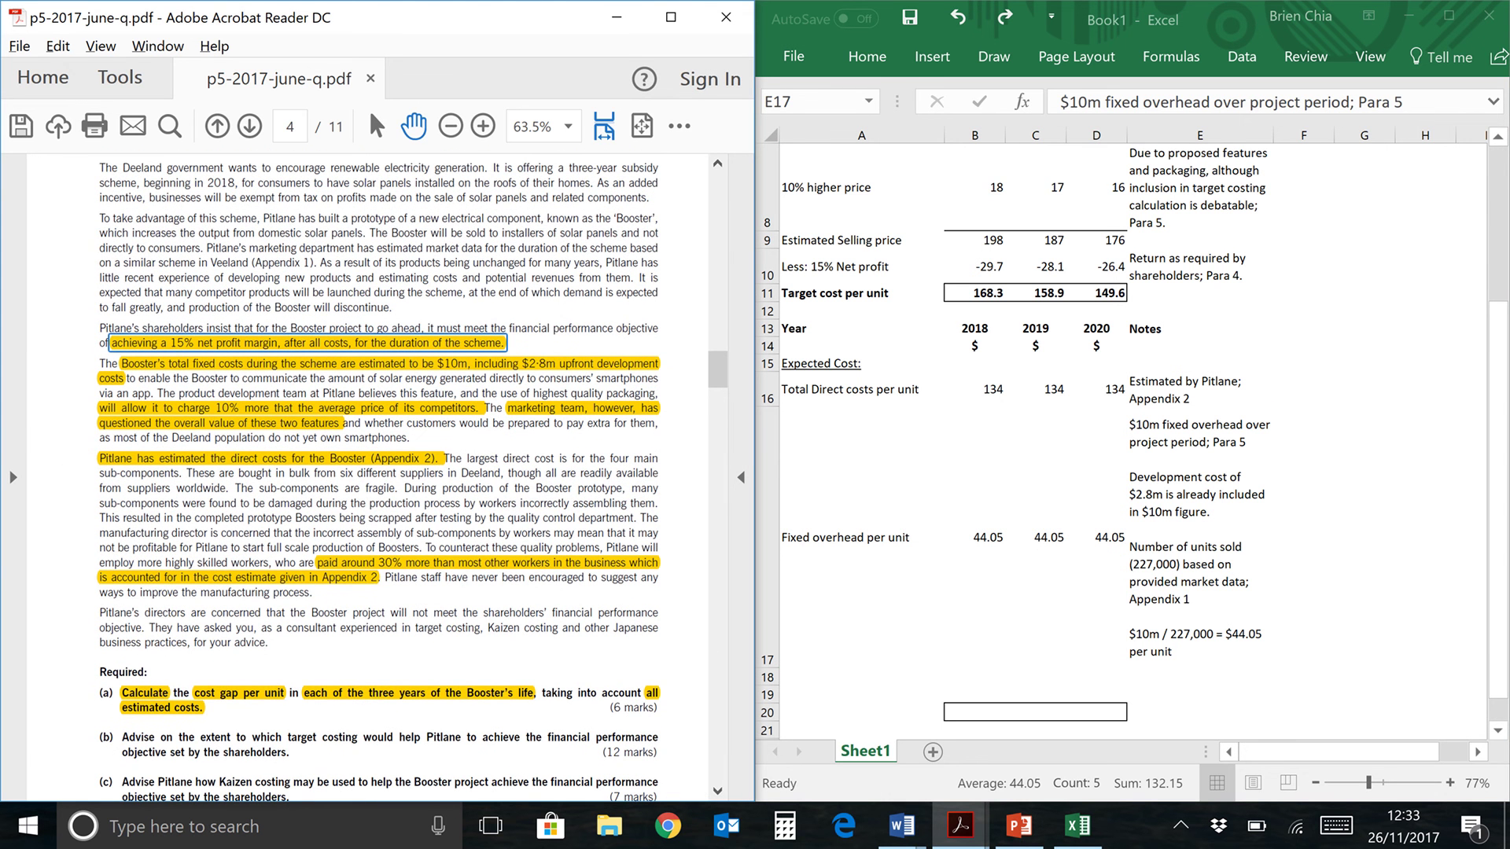
pyautogui.click(239, 370)
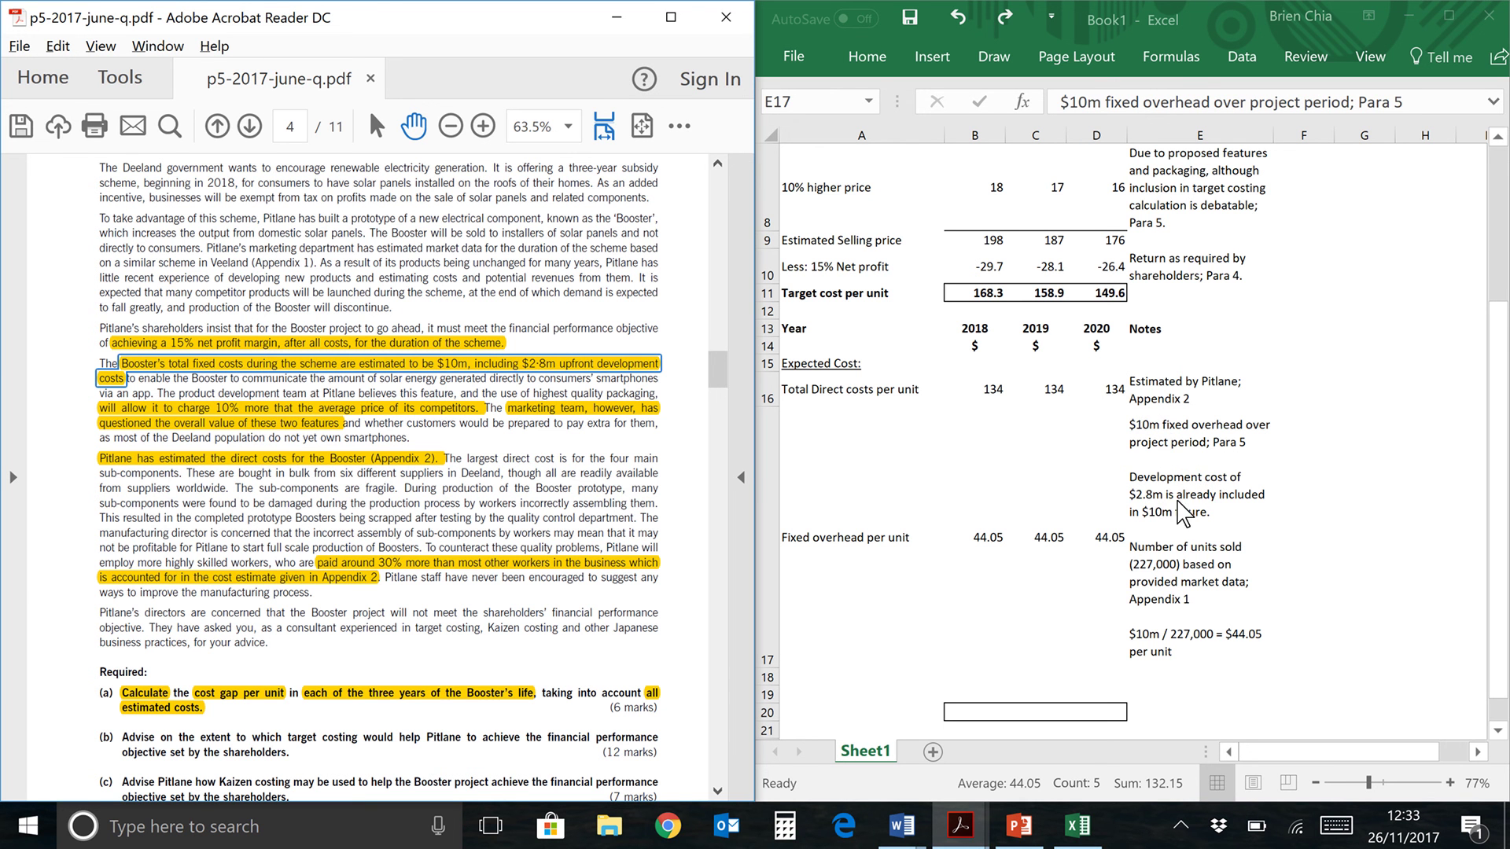
pyautogui.click(1162, 537)
pyautogui.click(1162, 537)
pyautogui.click(1162, 537)
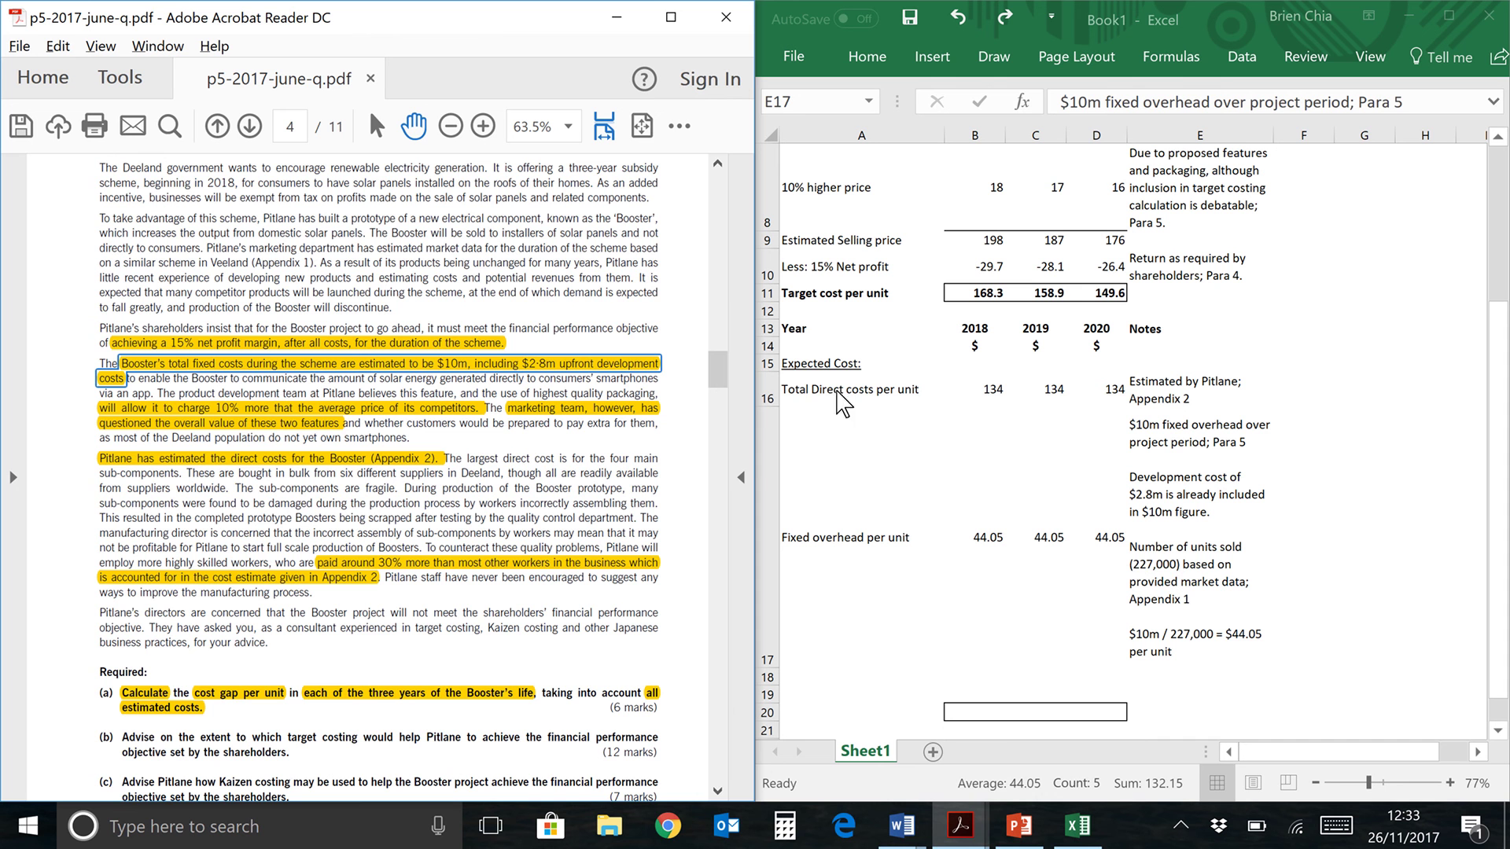
pyautogui.scroll(-8, 681, 447)
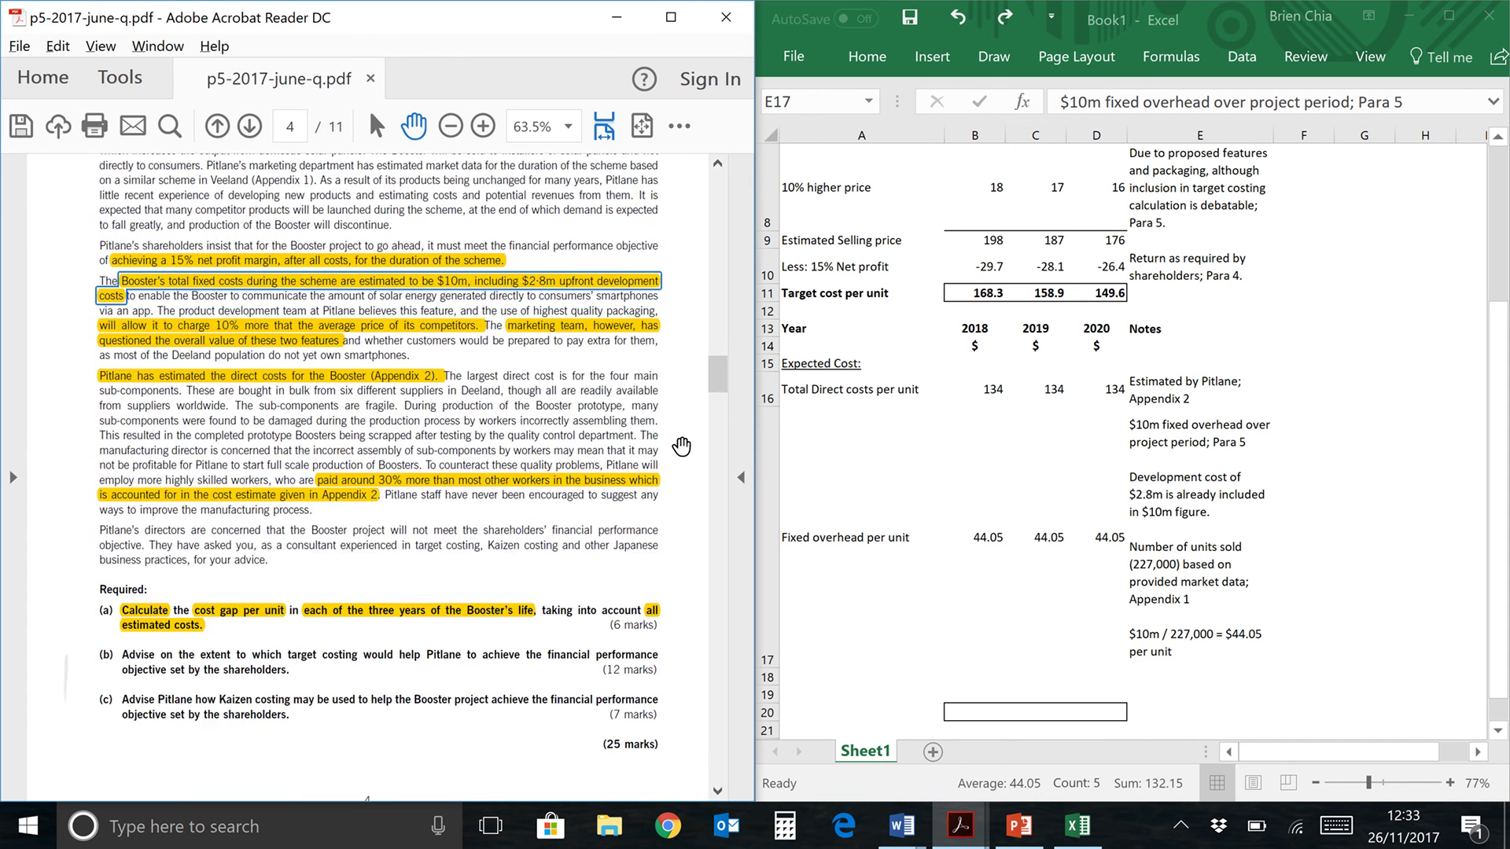
pyautogui.scroll(-3, 681, 446)
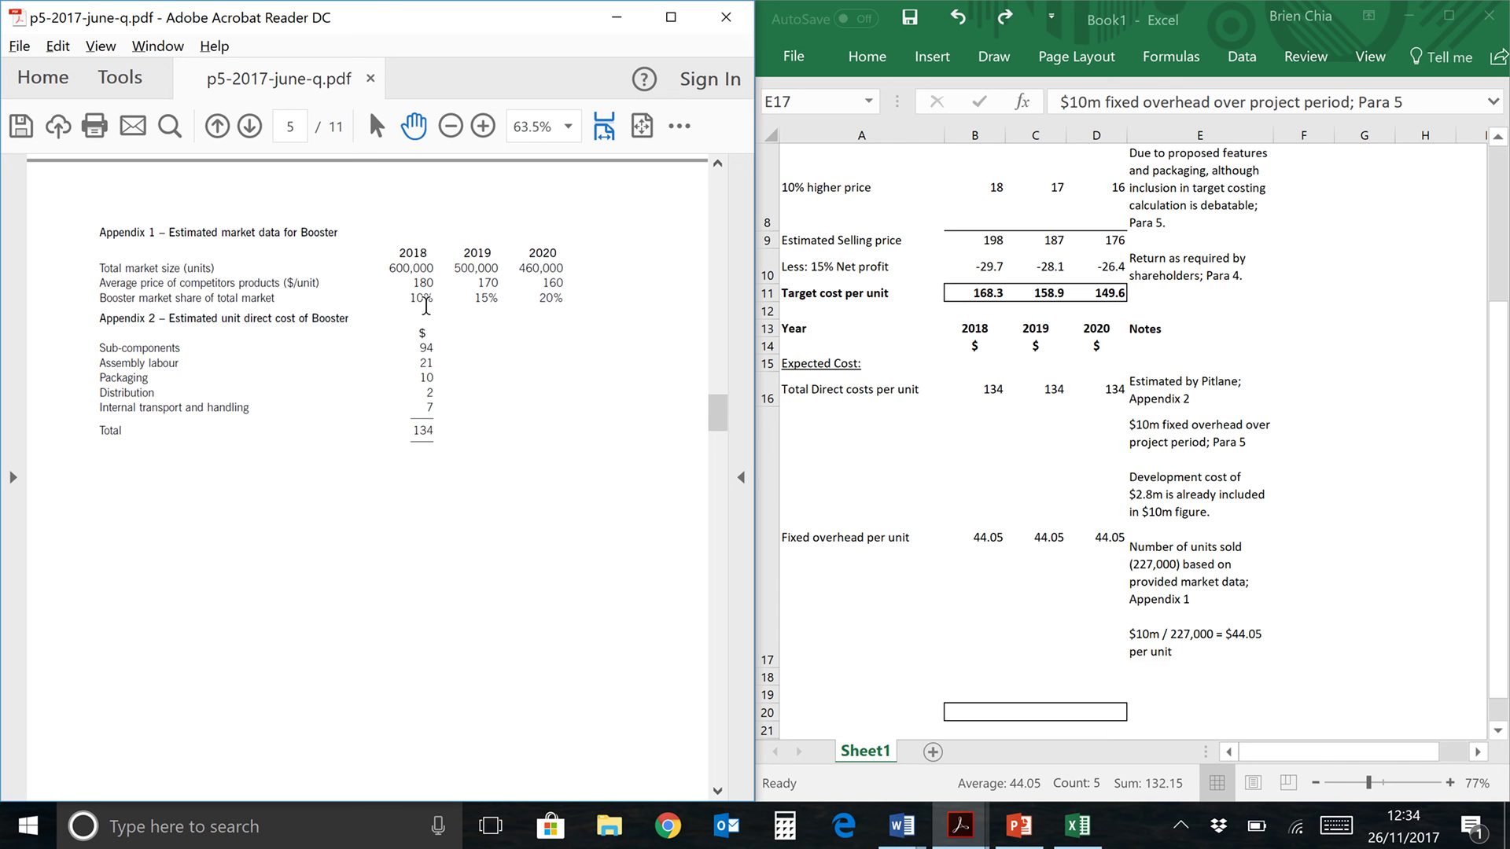
# - Review the 2019–2020 market share figures, then add Estimated total cost per unit of 178.1
pyautogui.click(476, 265)
pyautogui.click(483, 301)
pyautogui.click(535, 274)
pyautogui.click(548, 307)
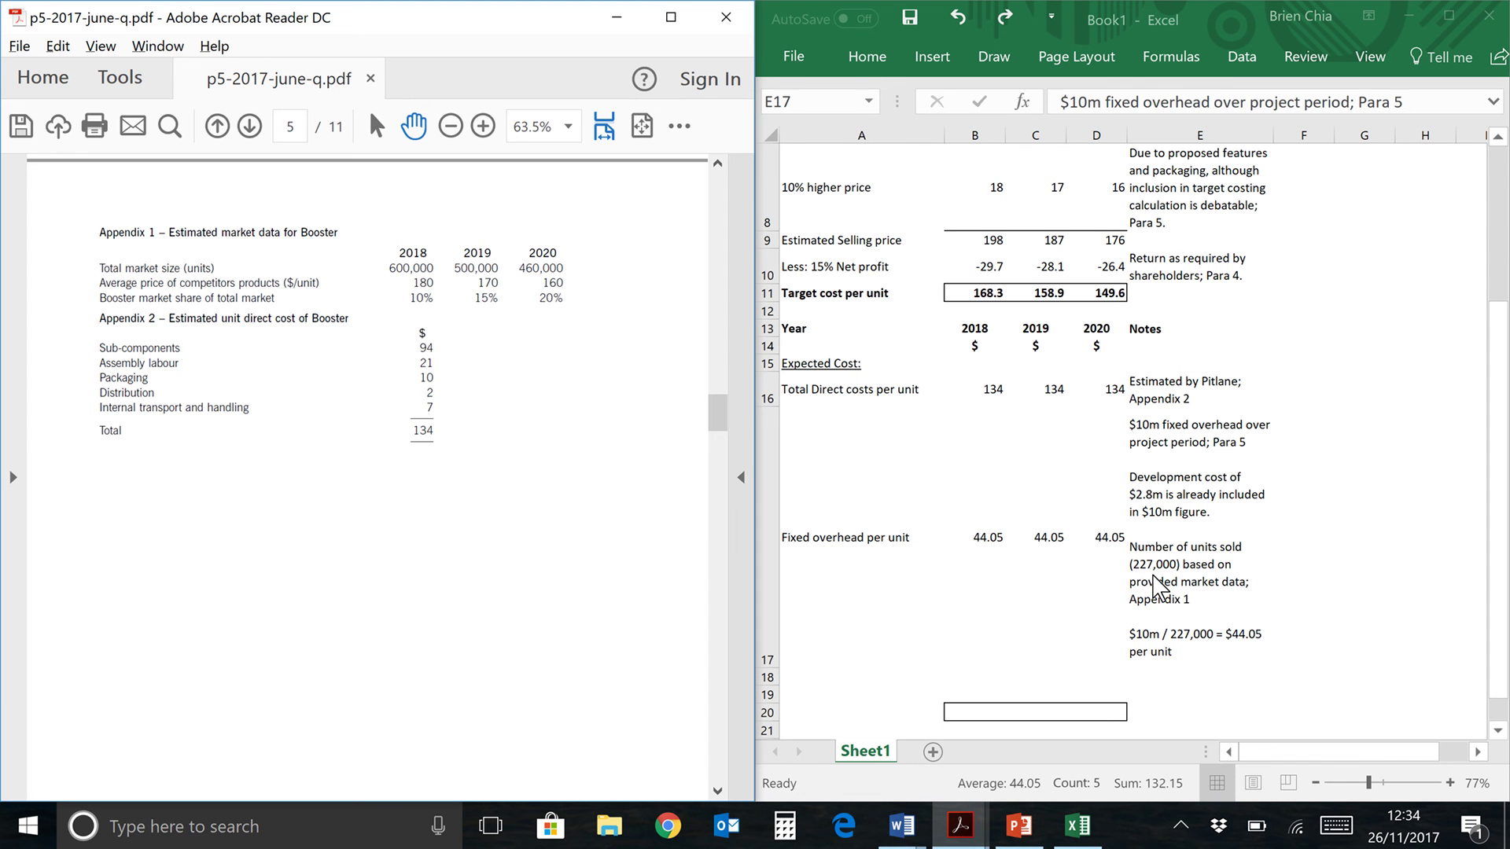
pyautogui.click(1159, 574)
pyautogui.press('Down')
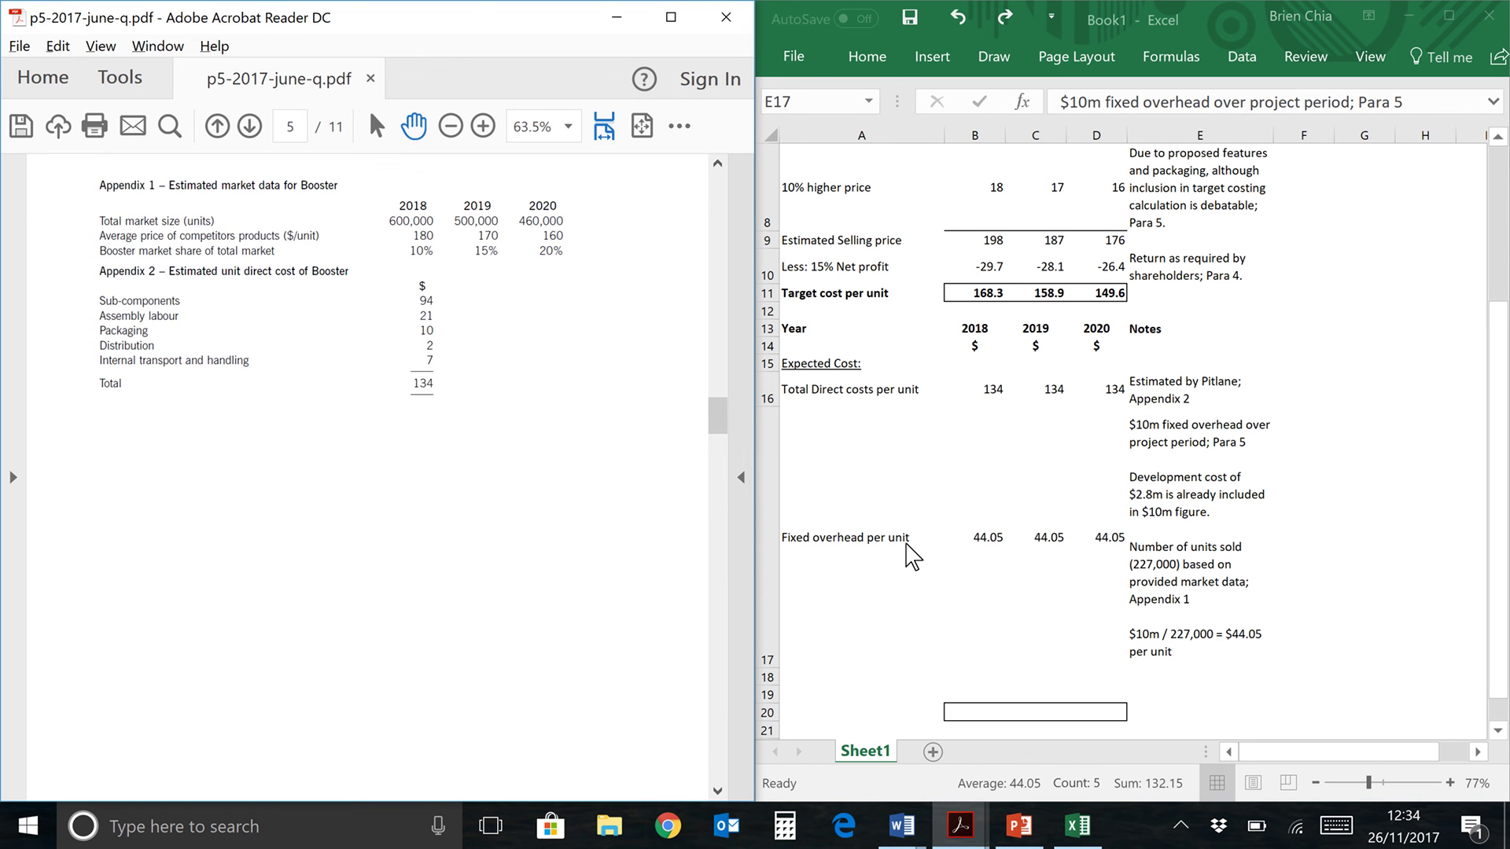
pyautogui.click(877, 566)
pyautogui.hotkey('ctrl', 'y')
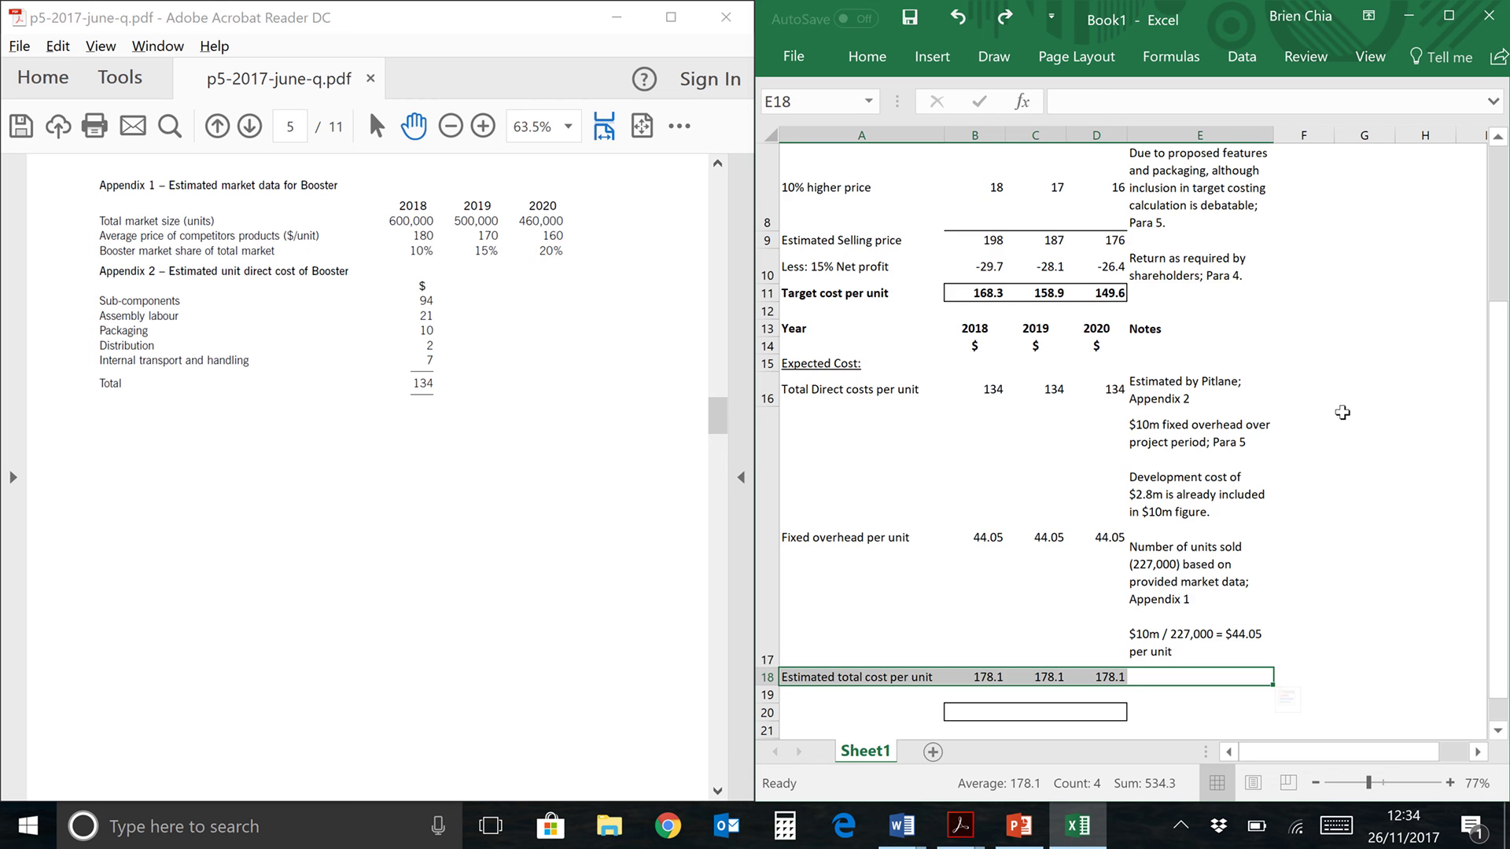
# - Repeat Target Cost per unit in row 19, noted 'From earlier calculation'
pyautogui.scroll(-3, 1342, 412)
pyautogui.scroll(2, 1342, 412)
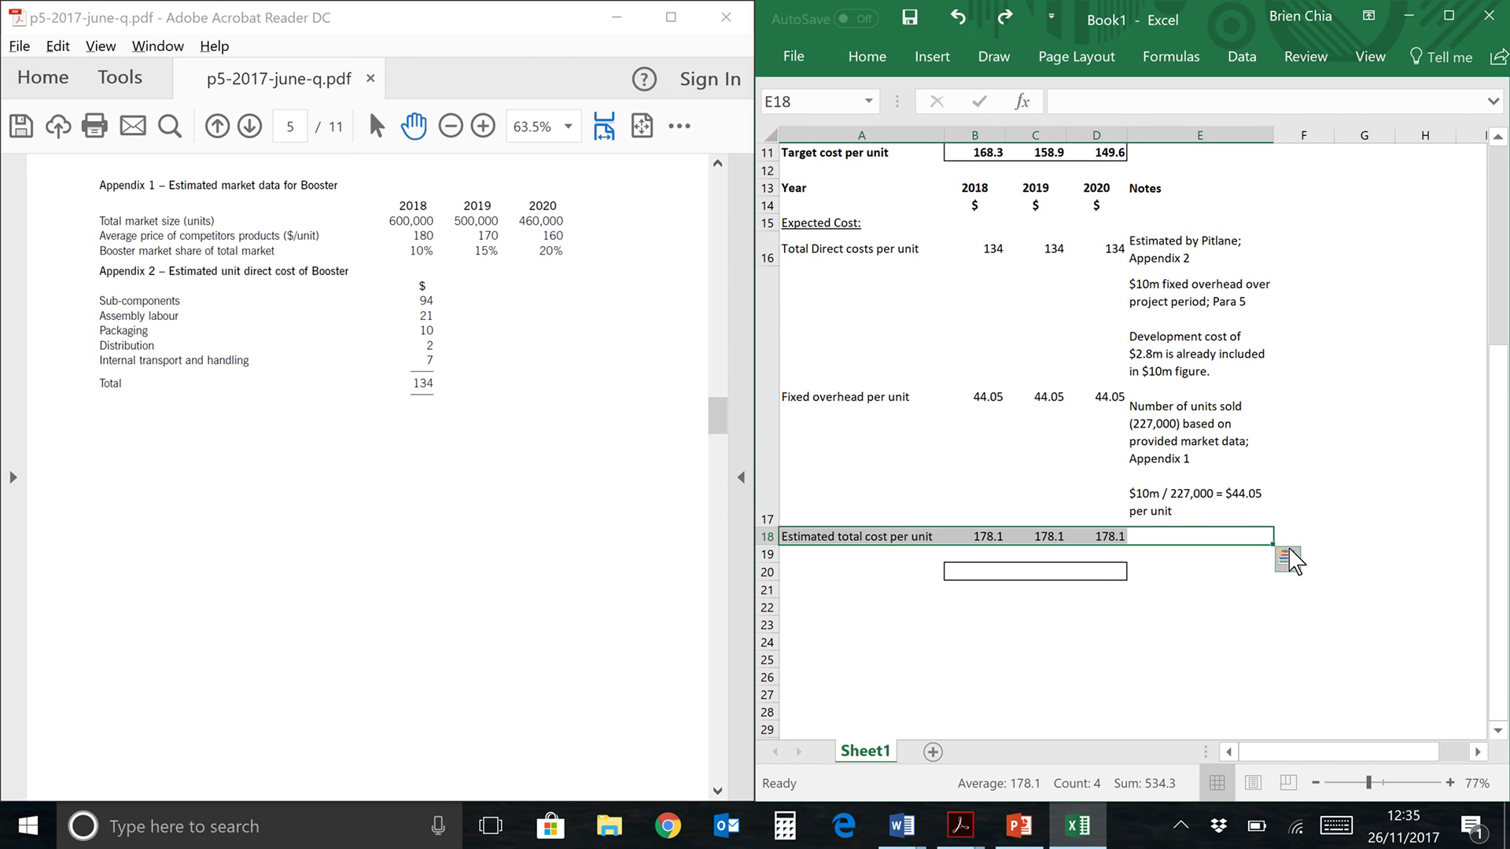
pyautogui.hotkey('ctrl', 'z')
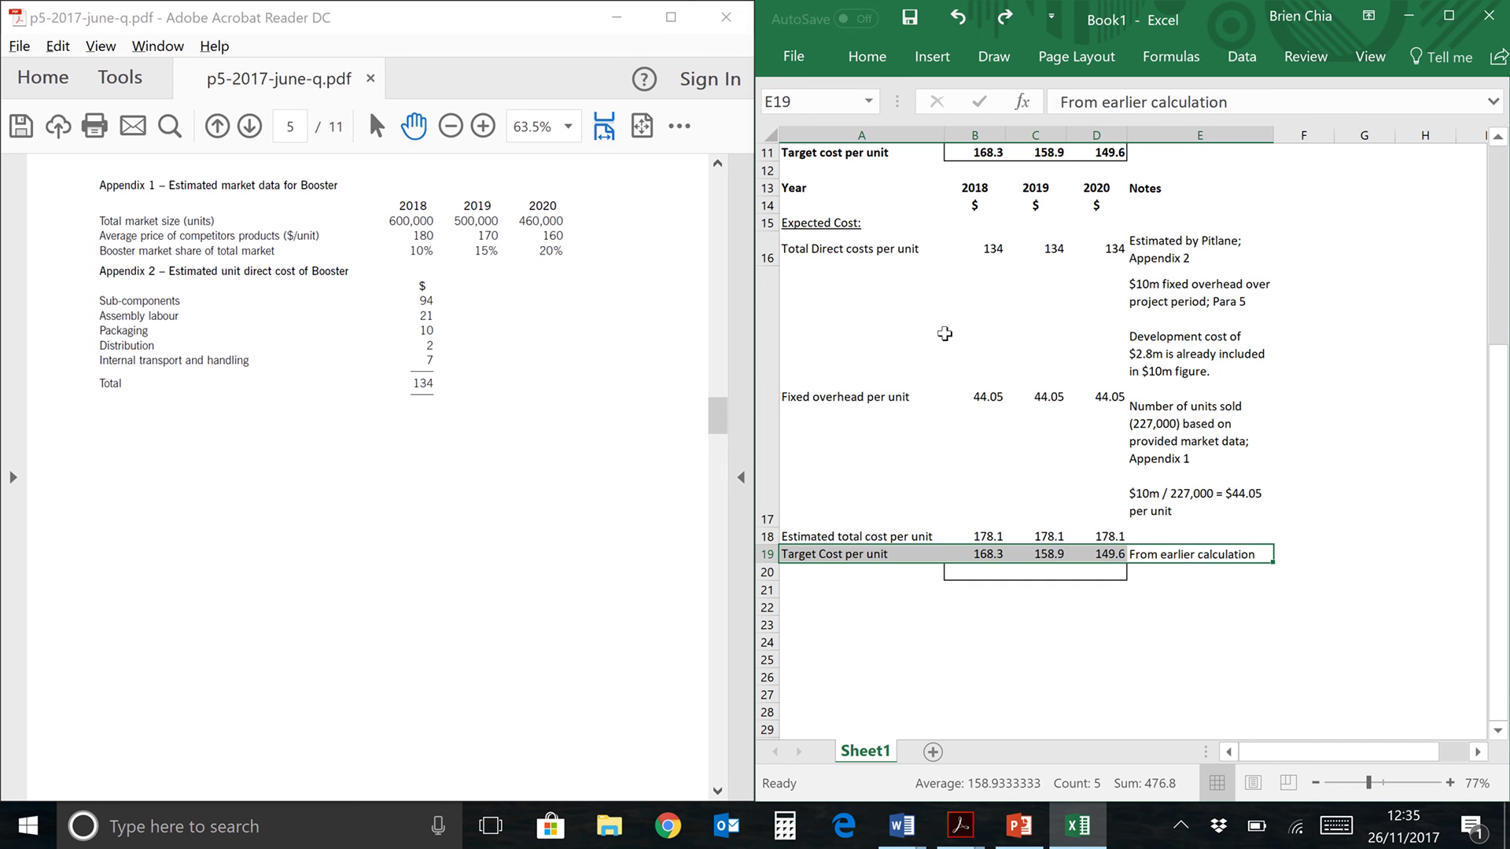
# - Add the bold Cost Gap per unit row of 9.8, 19.2 and 28.5
pyautogui.scroll(1, 945, 333)
pyautogui.scroll(-1, 944, 334)
pyautogui.hotkey('ctrl', 'z')
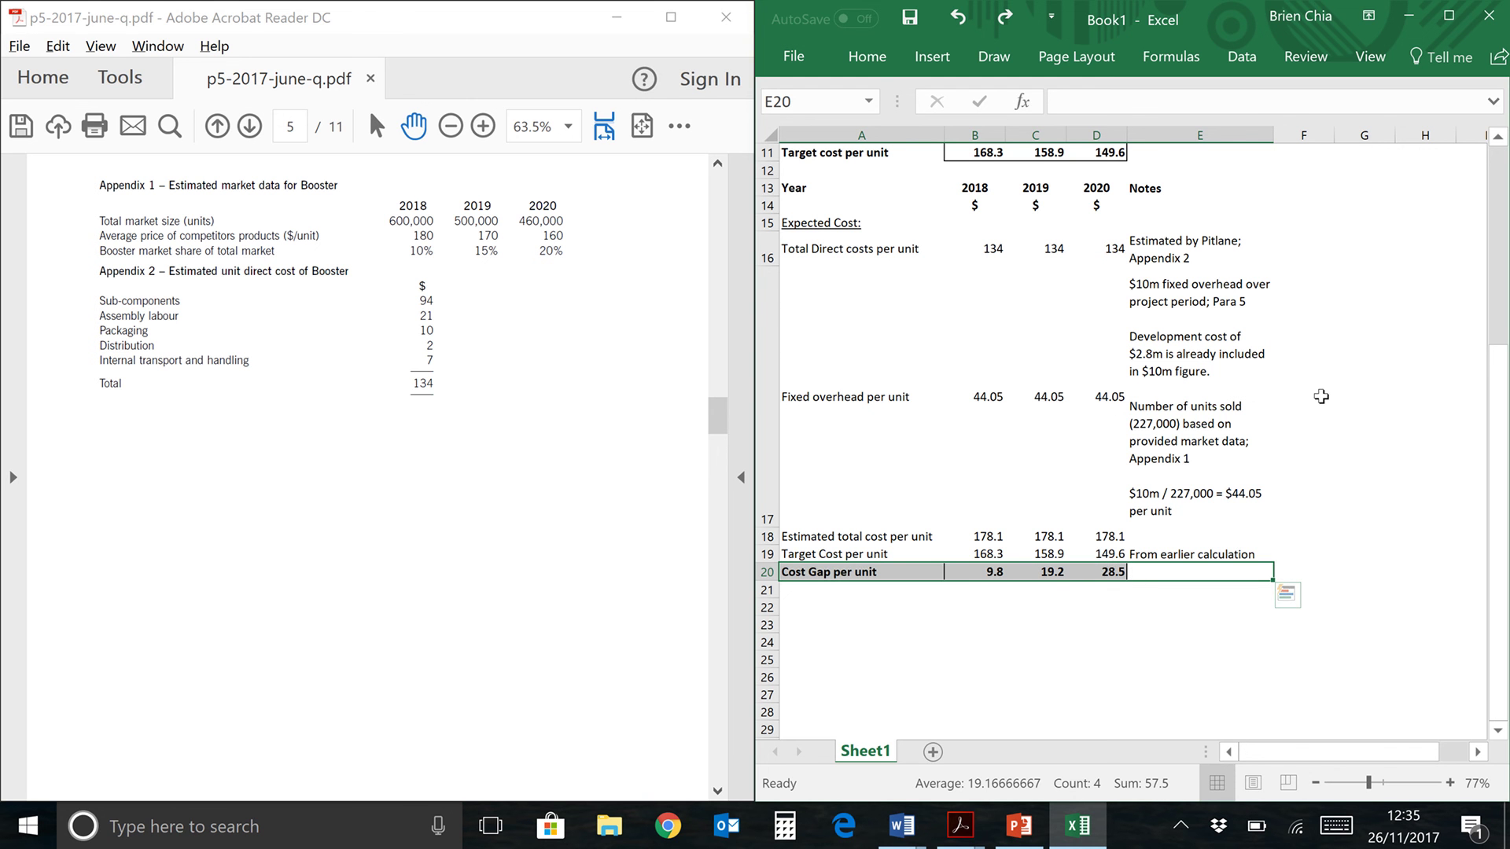
pyautogui.scroll(4, 1321, 396)
pyautogui.scroll(-4, 1289, 399)
pyautogui.hotkey('alt', 'Tab')
pyautogui.scroll(5, 366, 476)
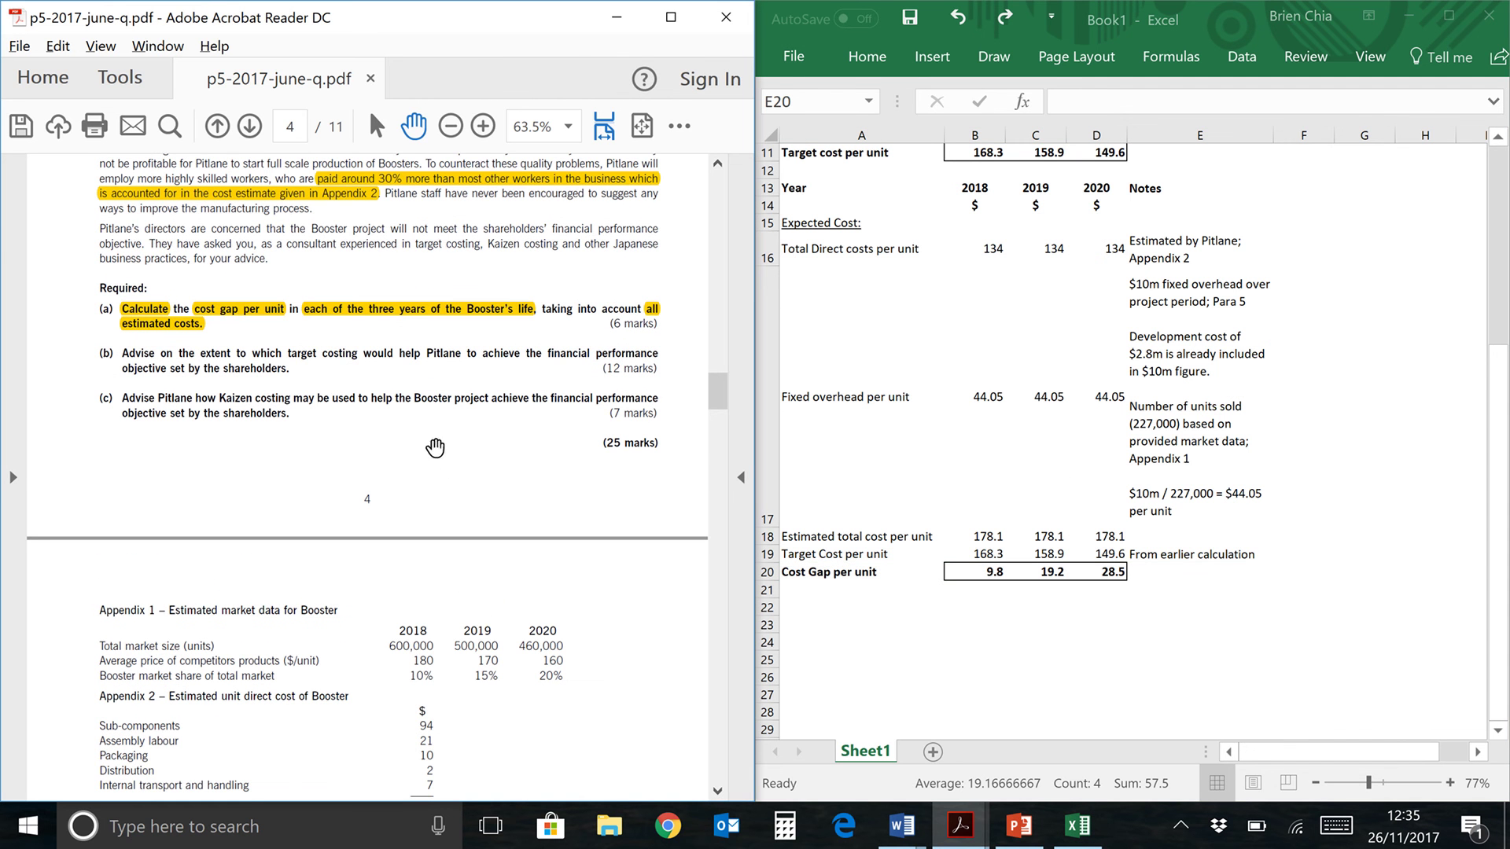
pyautogui.click(230, 316)
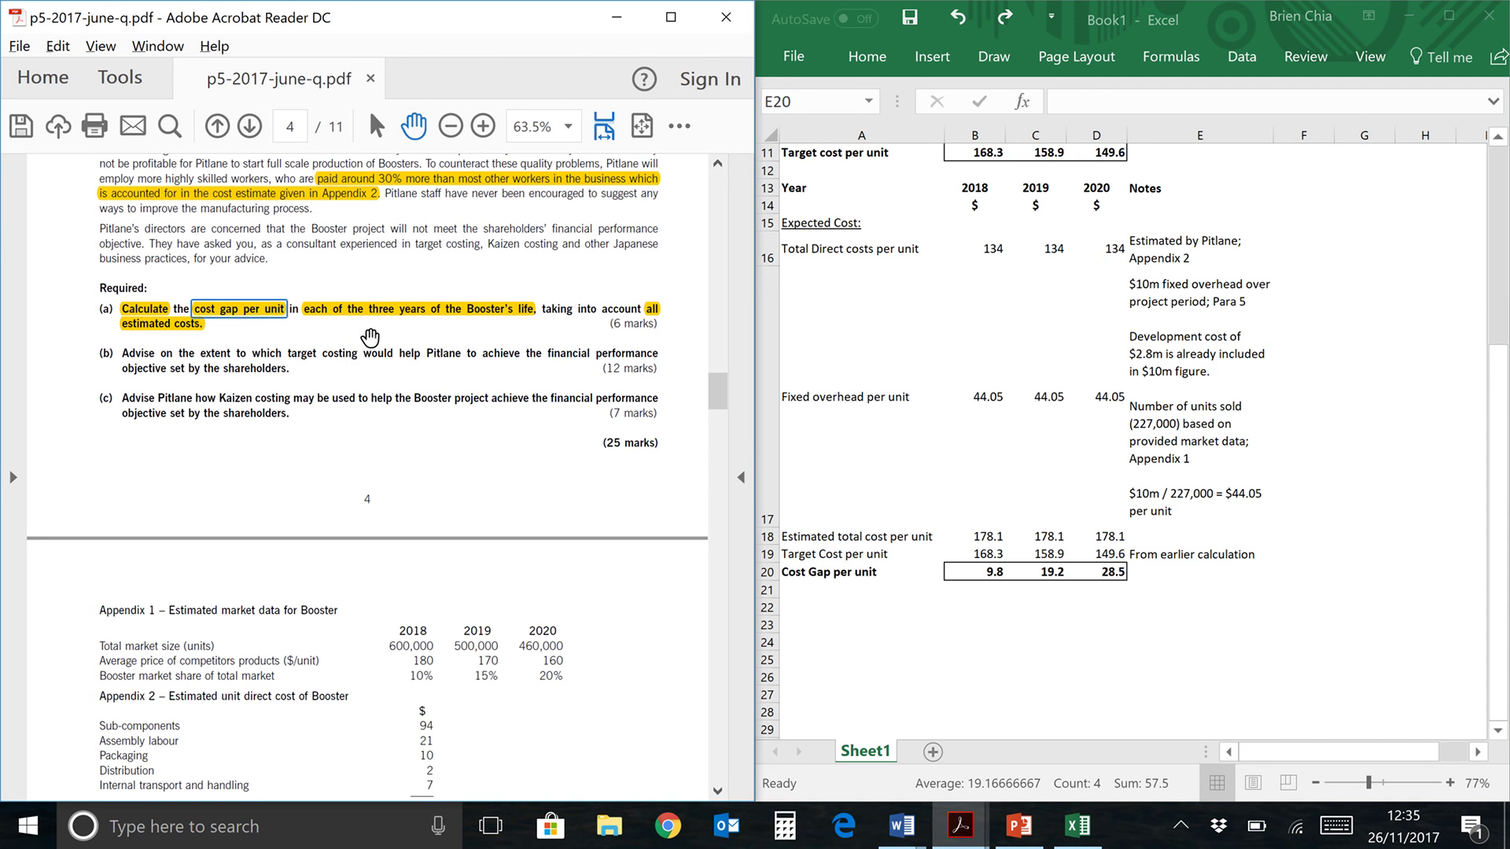
pyautogui.click(391, 315)
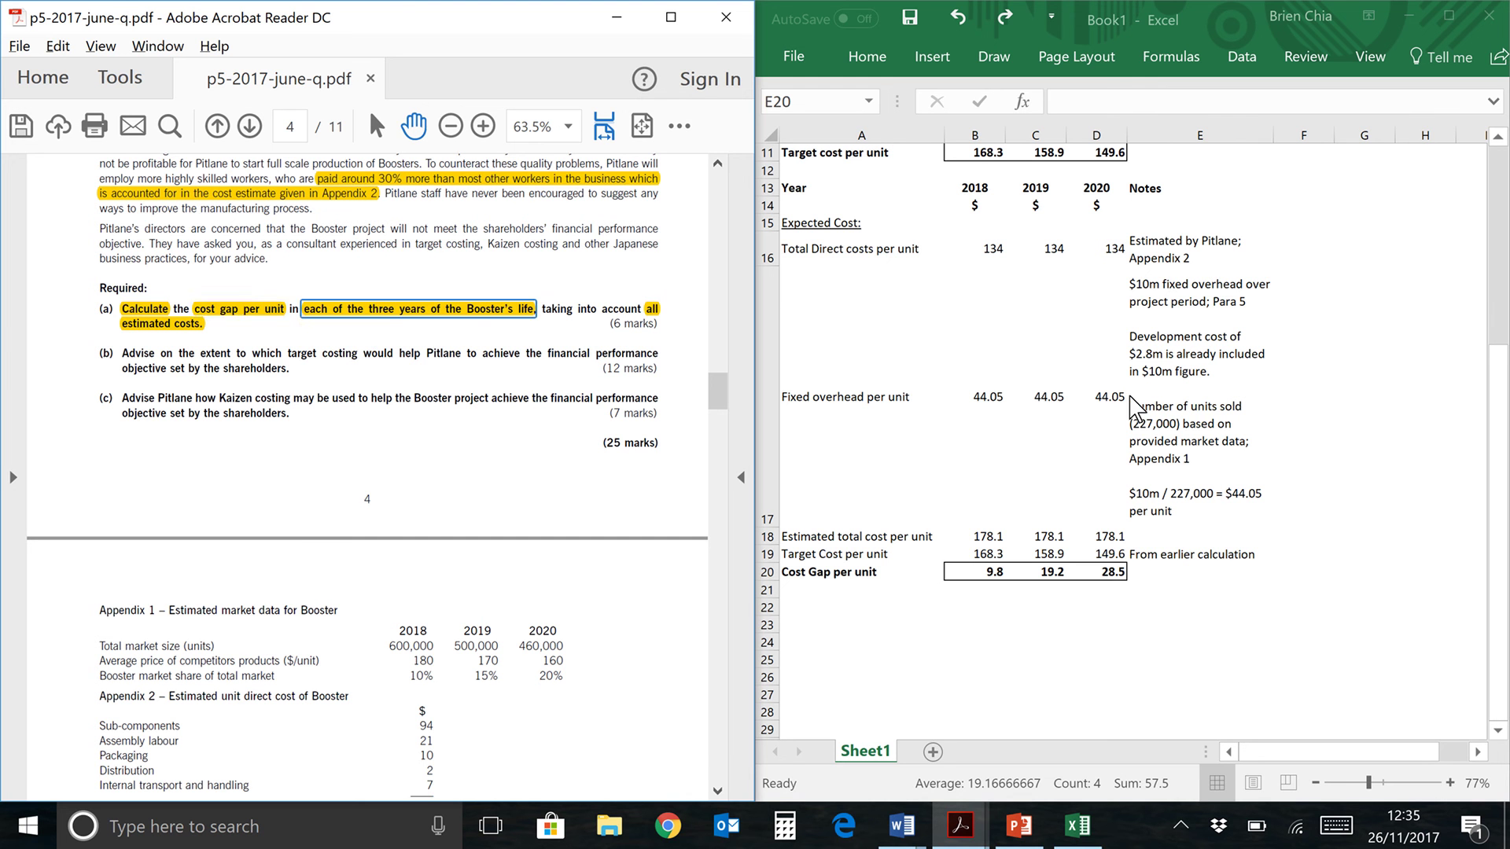